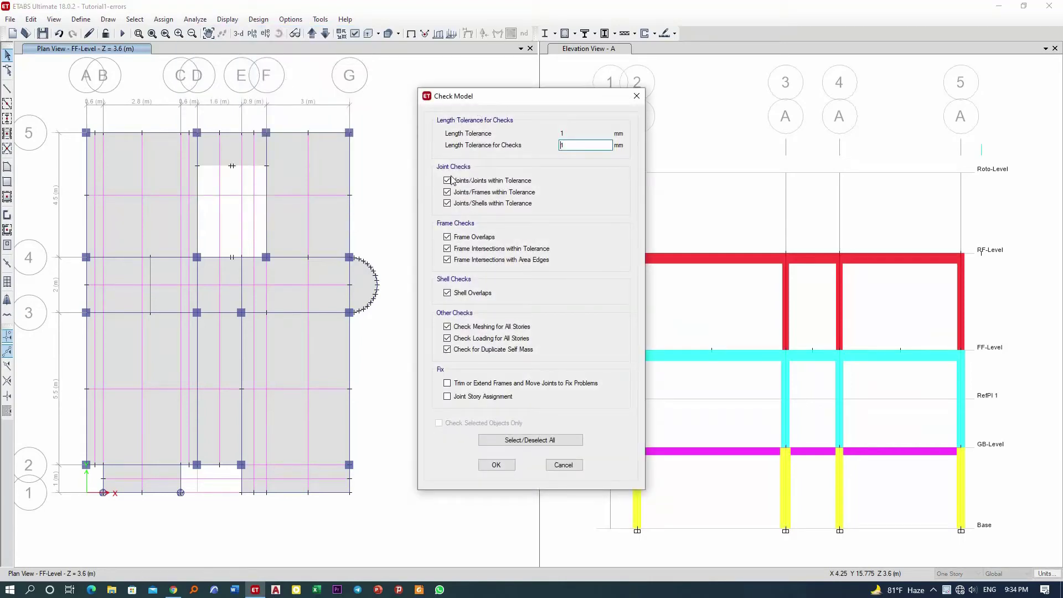
# - Cancel the Check Model dialog without running it and exit Line Draw Mode
pyautogui.click(529, 441)
pyautogui.click(496, 464)
pyautogui.moveTo(494, 136)
pyautogui.mouseDown()
pyautogui.moveTo(553, 132)
pyautogui.moveTo(536, 134)
pyautogui.mouseUp()
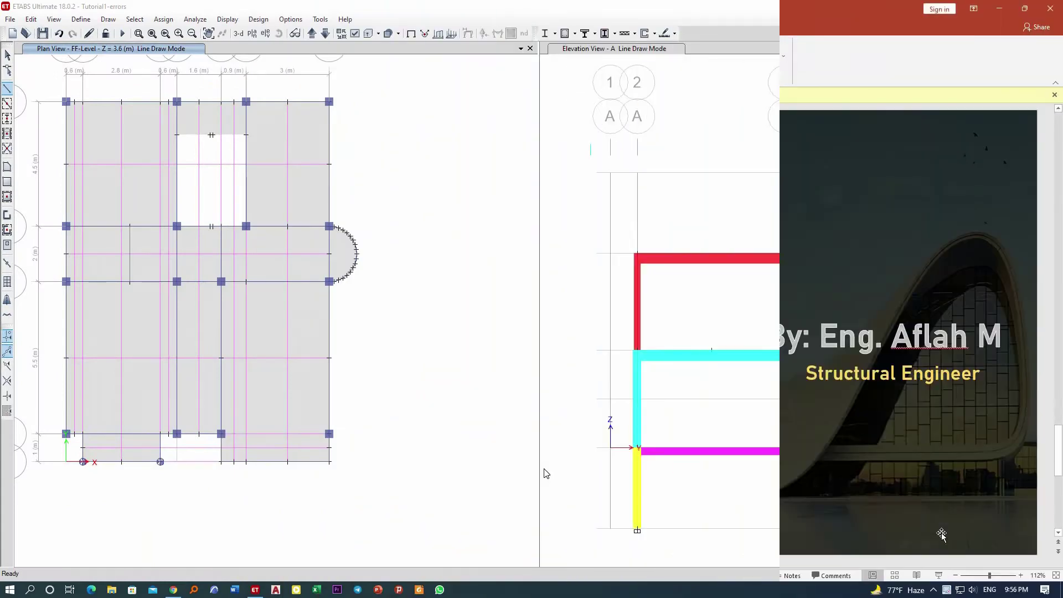
pyautogui.scroll(-3, 489, 379)
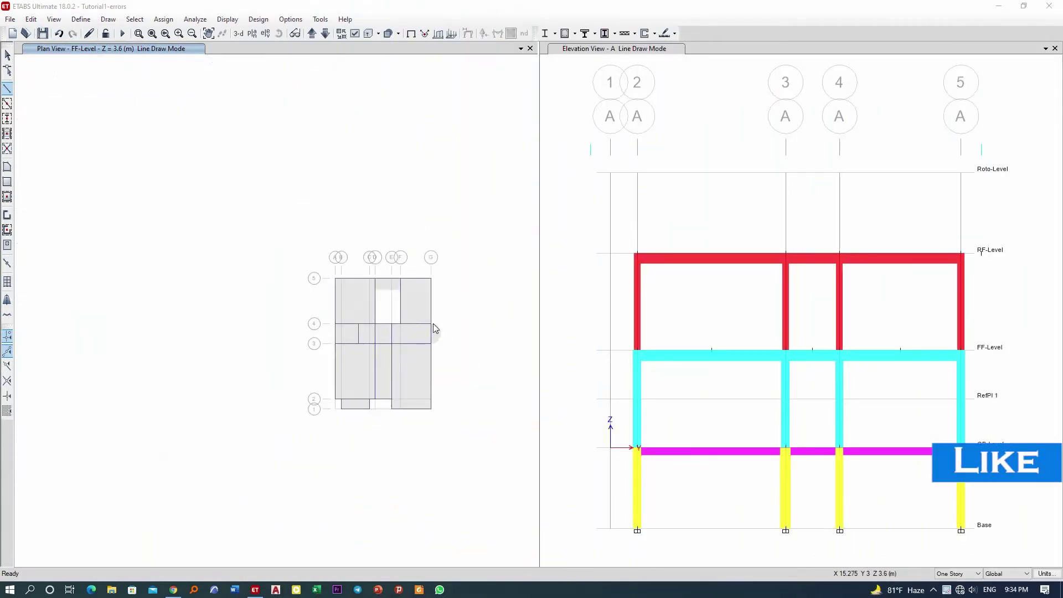
pyautogui.scroll(3, 477, 366)
pyautogui.press('Escape')
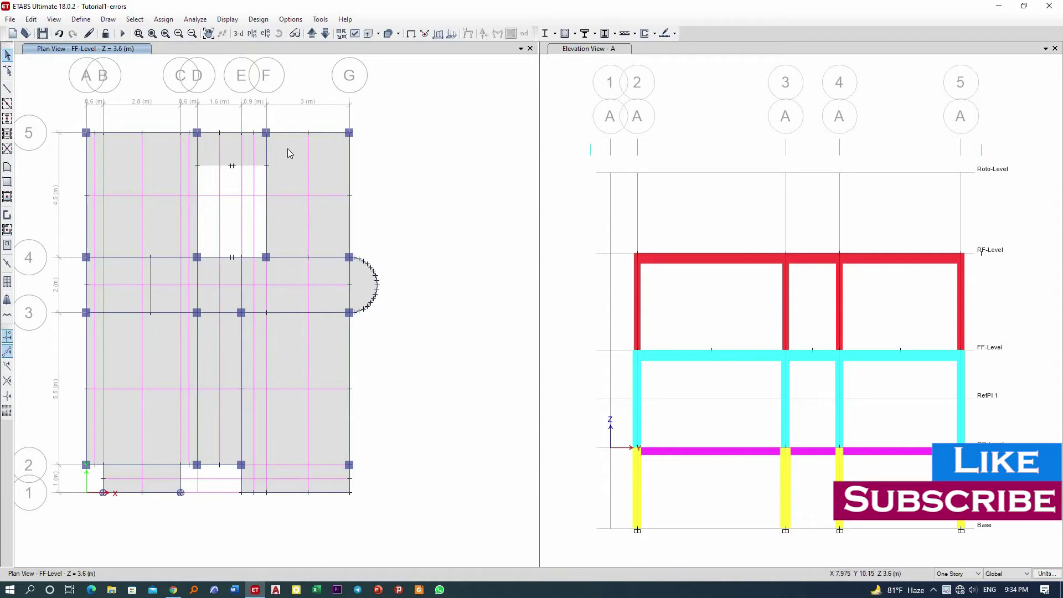
# - Run Check Model with 'Trim or Extend Frames and Move Joints to Fix Problems' ticked
pyautogui.click(195, 18)
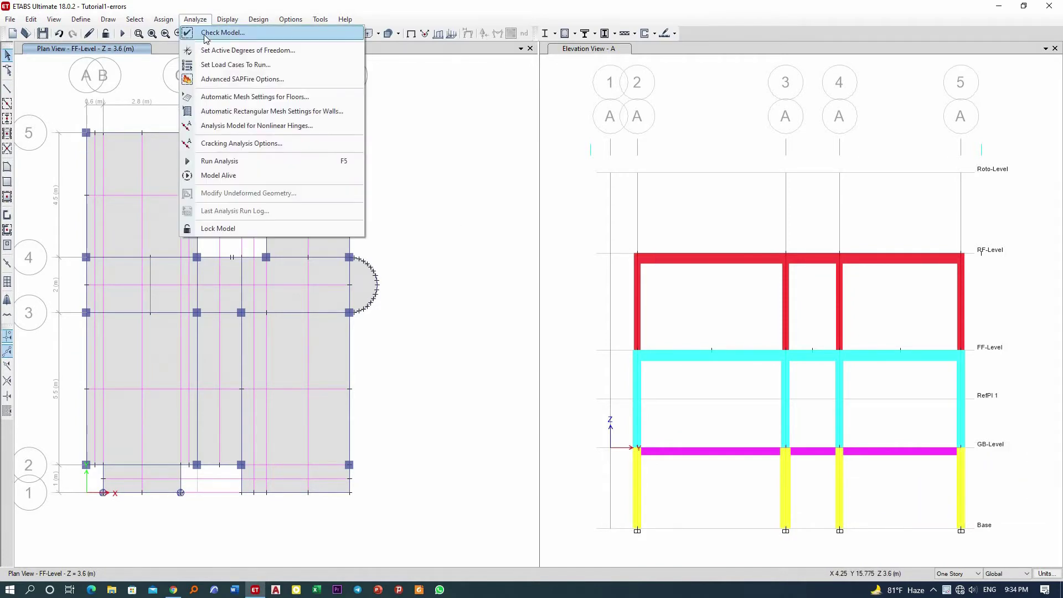
pyautogui.click(217, 34)
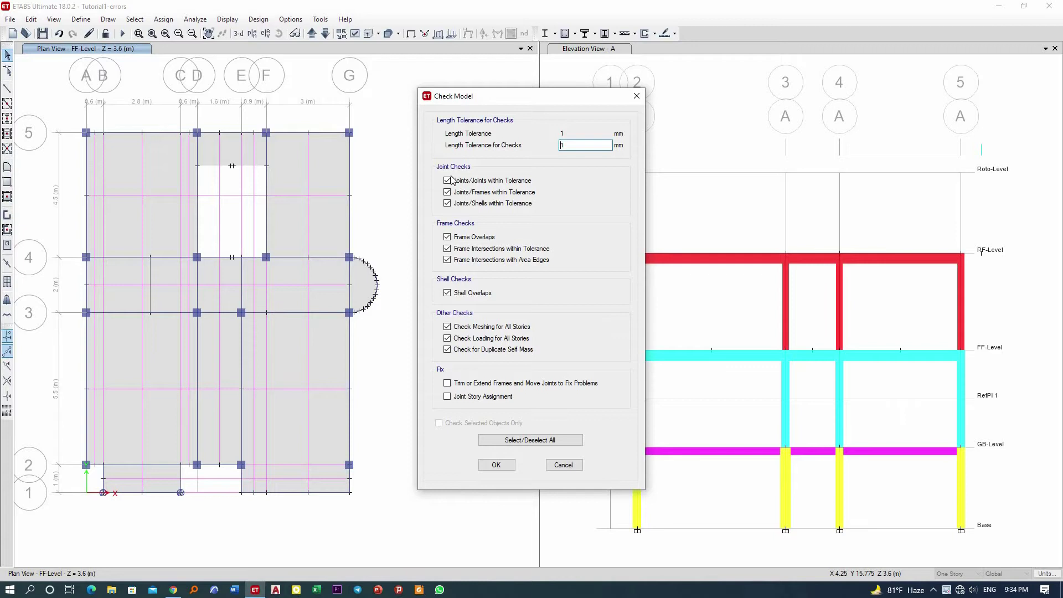
pyautogui.click(448, 383)
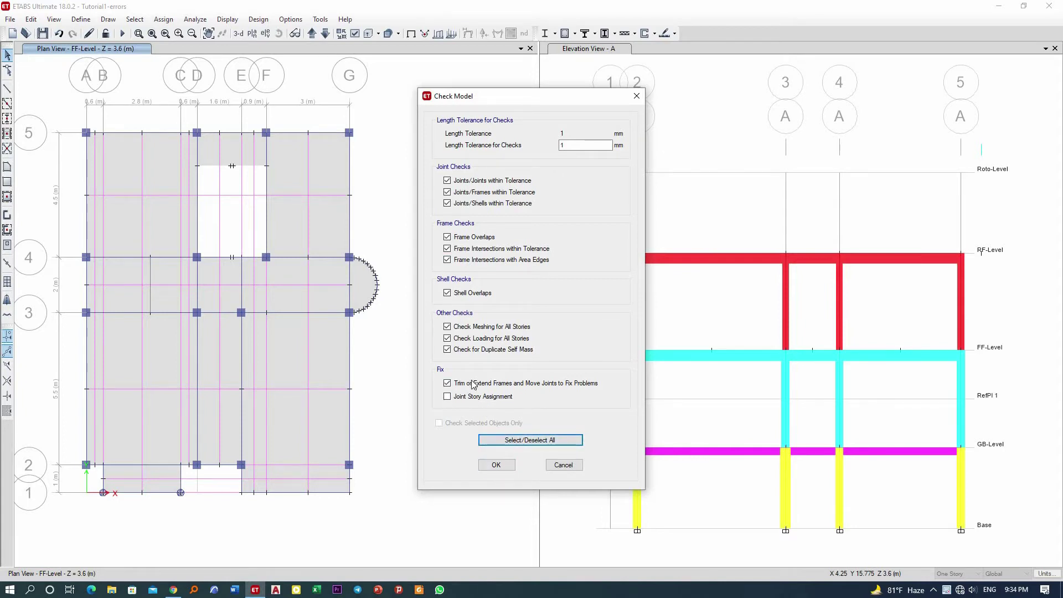
pyautogui.click(497, 467)
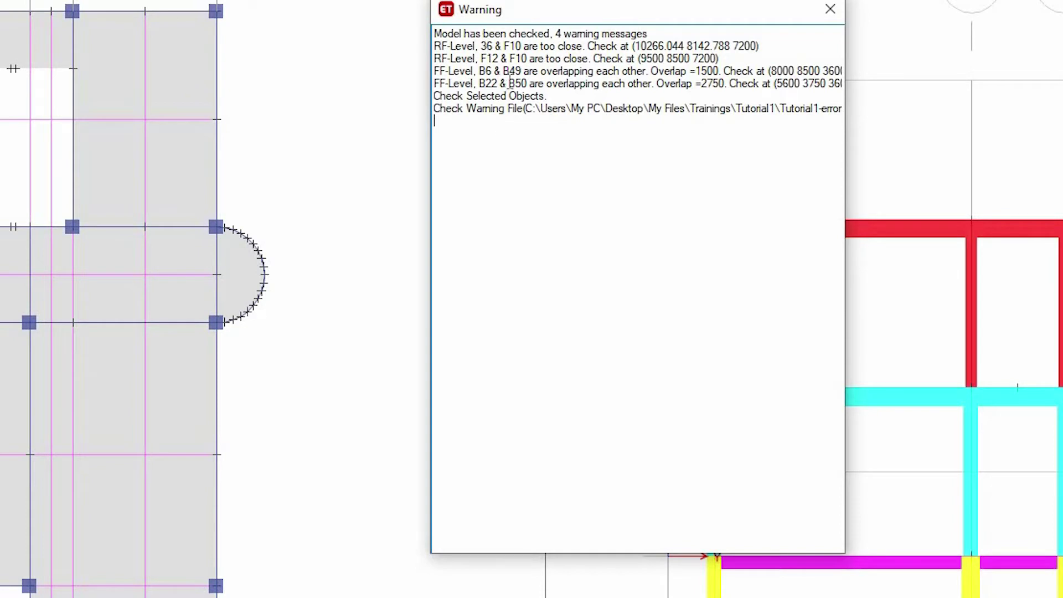
pyautogui.click(515, 46)
pyautogui.moveTo(545, 46); pyautogui.dragTo(586, 45)
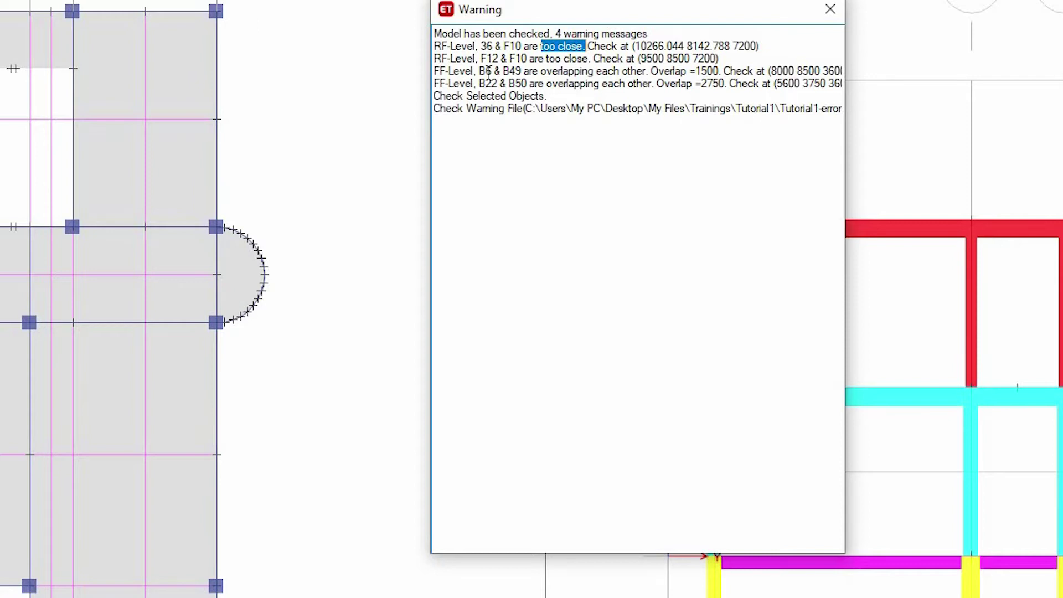
pyautogui.click(524, 72)
pyautogui.moveTo(552, 70)
pyautogui.mouseDown()
pyautogui.moveTo(590, 65)
pyautogui.moveTo(596, 77)
pyautogui.mouseUp()
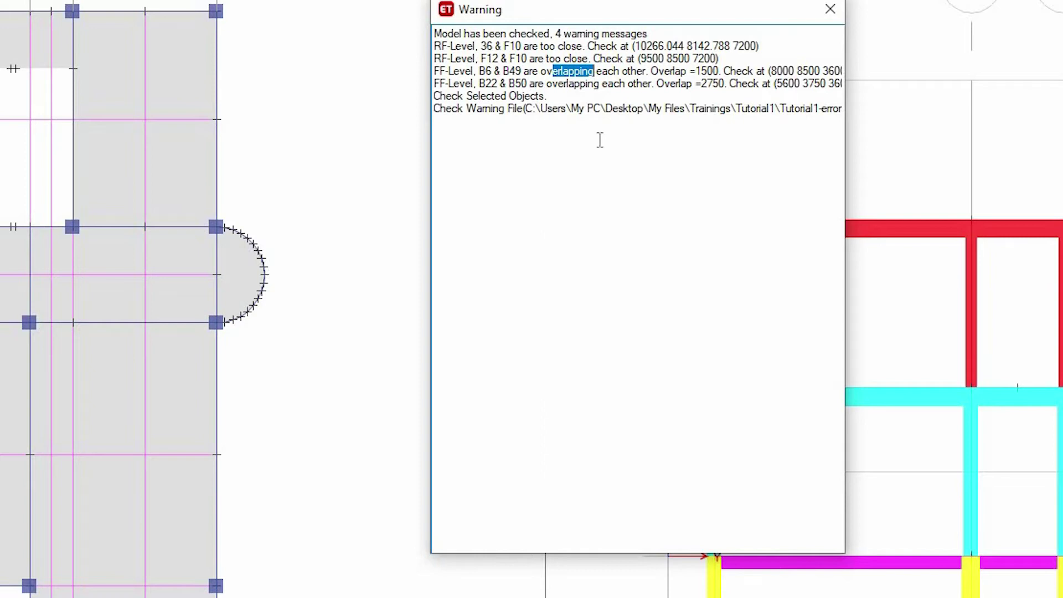
pyautogui.click(581, 107)
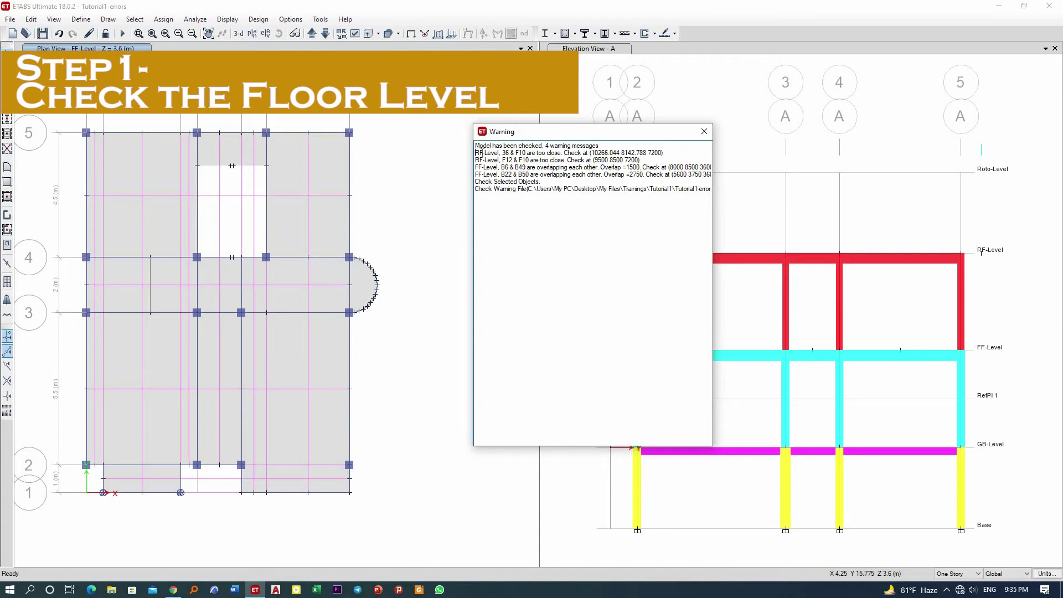
pyautogui.moveTo(476, 152); pyautogui.dragTo(495, 156)
pyautogui.click(524, 153)
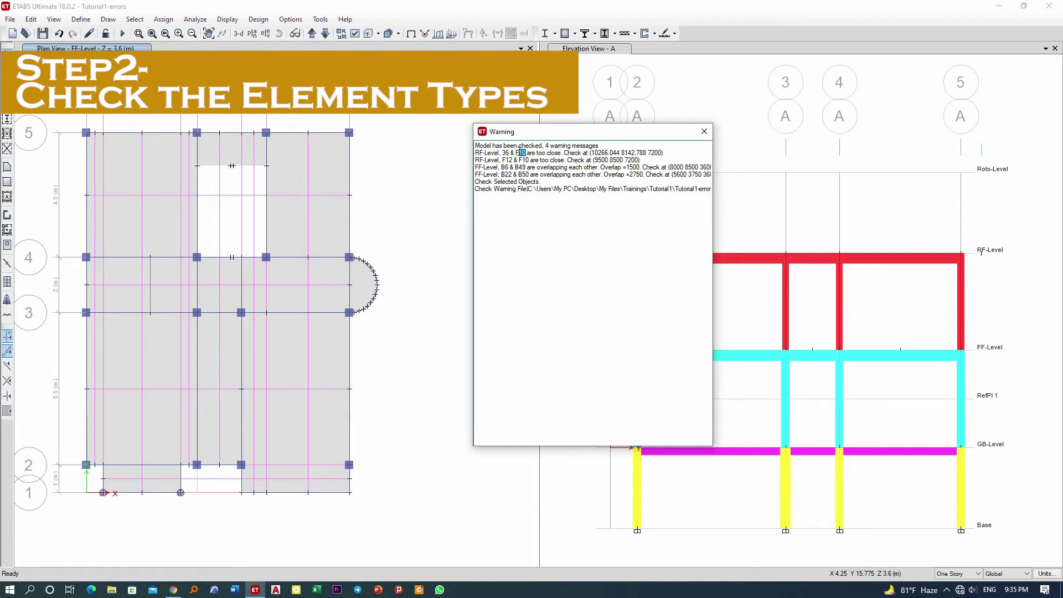
pyautogui.click(503, 153)
pyautogui.click(506, 154)
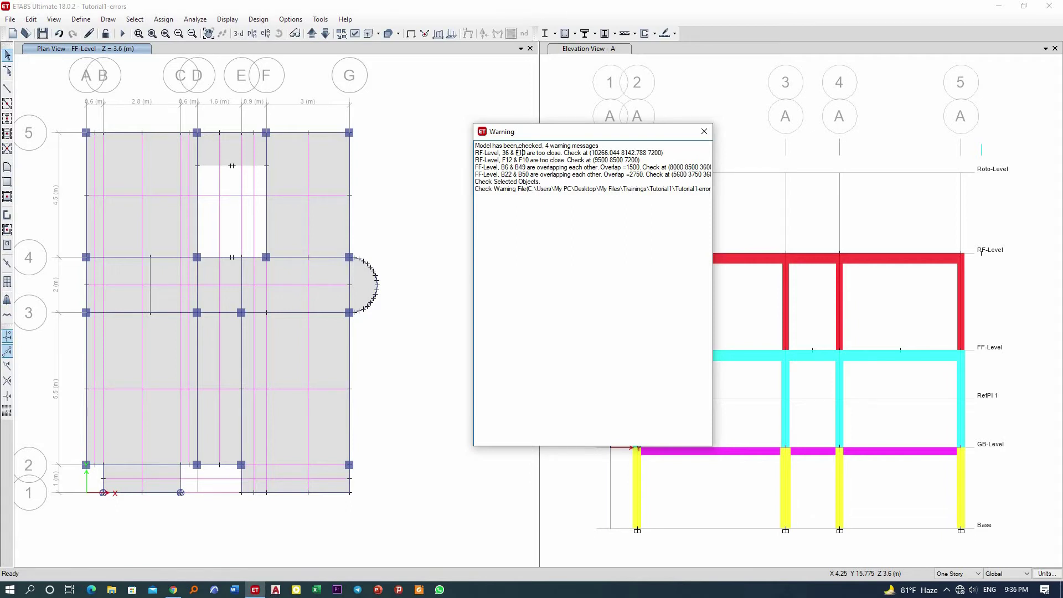
pyautogui.moveTo(561, 131); pyautogui.dragTo(681, 129)
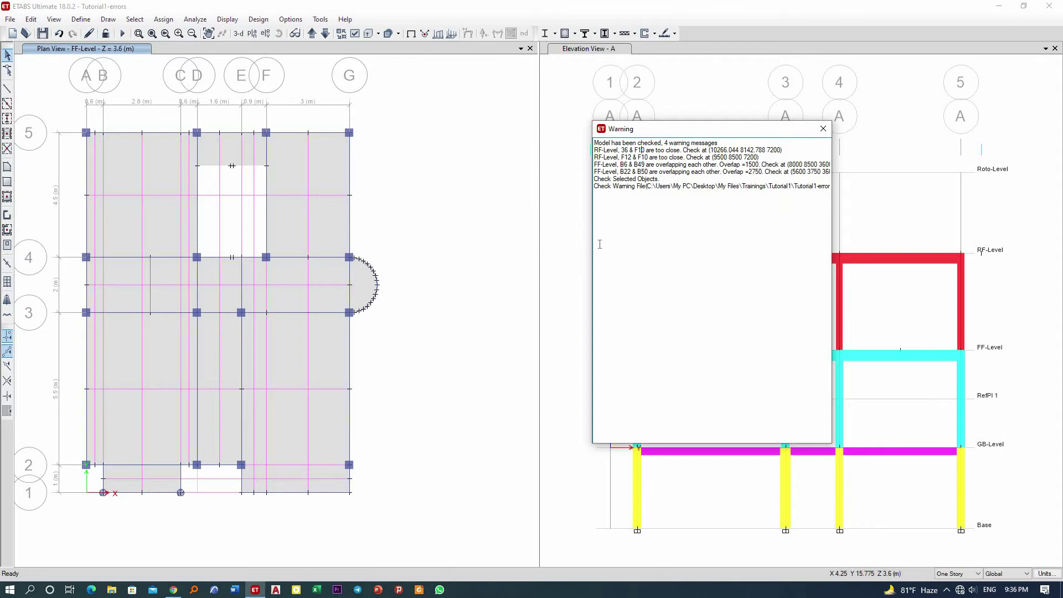
# - Launch Snipping Tool and capture the area around the ETABS Warning window
pyautogui.press('super')
pyautogui.write('scr')
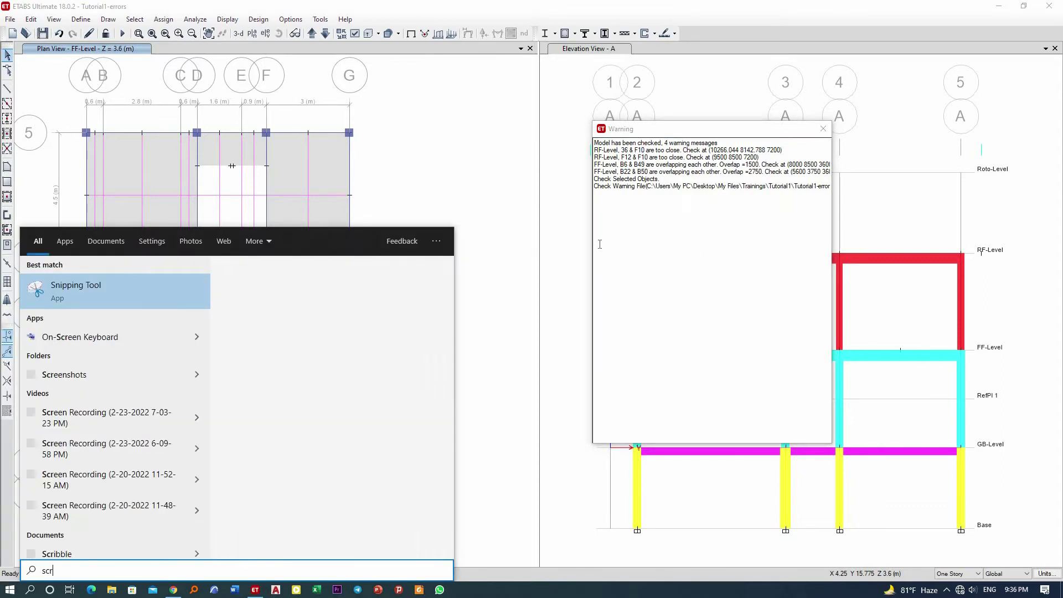
pyautogui.press('Return')
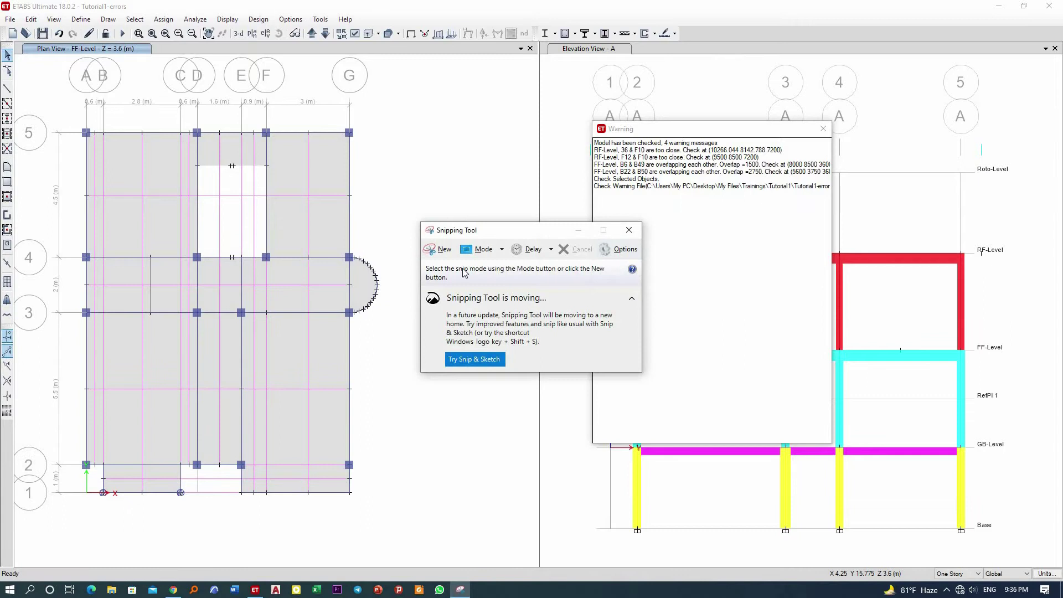
pyautogui.click(440, 250)
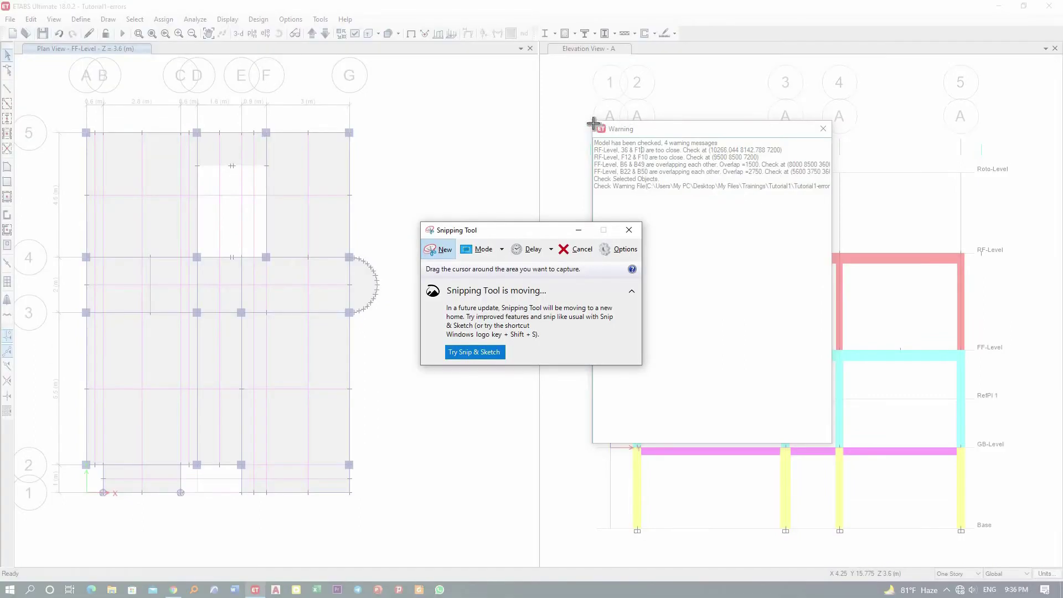
pyautogui.moveTo(594, 124); pyautogui.dragTo(832, 242)
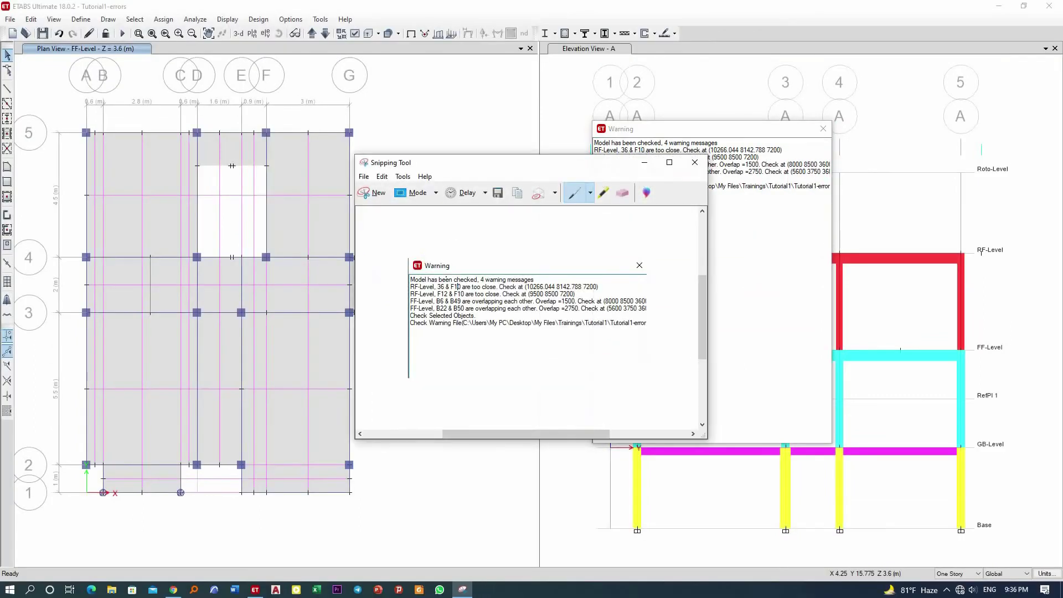
# - Save the snip to the Desktop as Capture, replacing the existing file
pyautogui.click(498, 192)
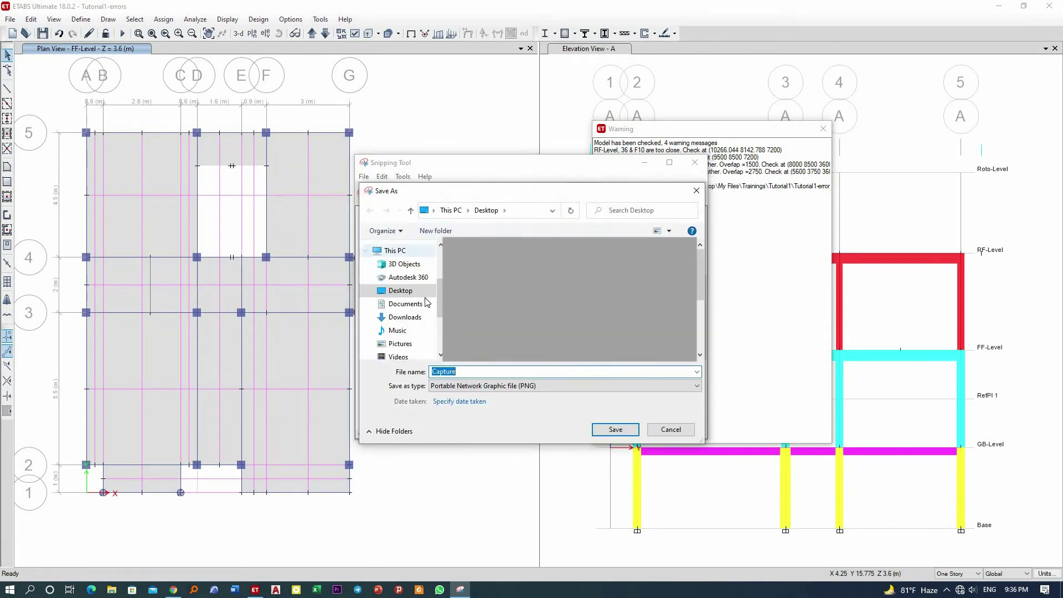
pyautogui.click(403, 291)
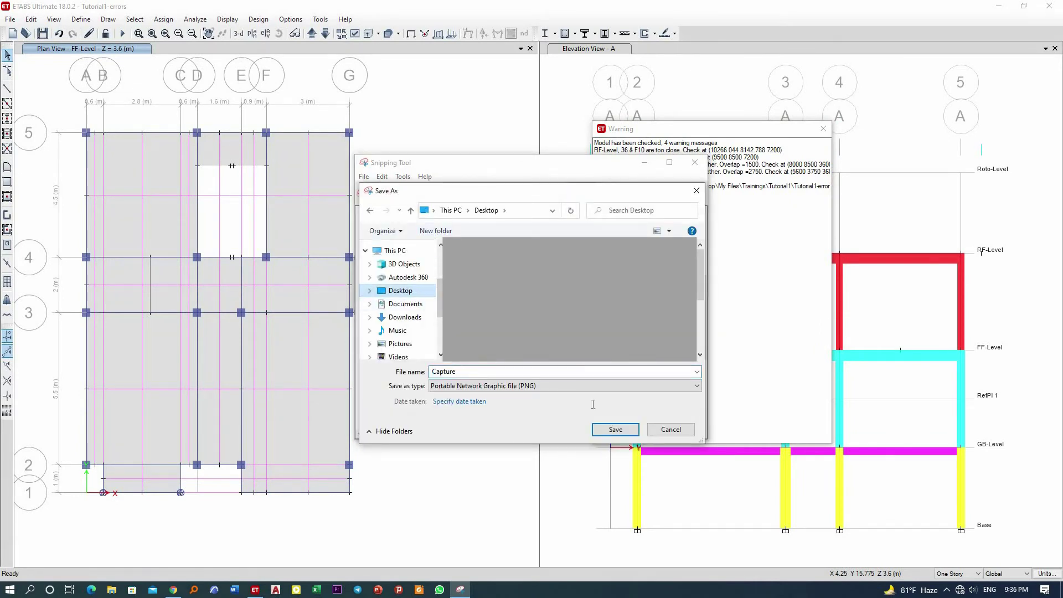
pyautogui.click(615, 430)
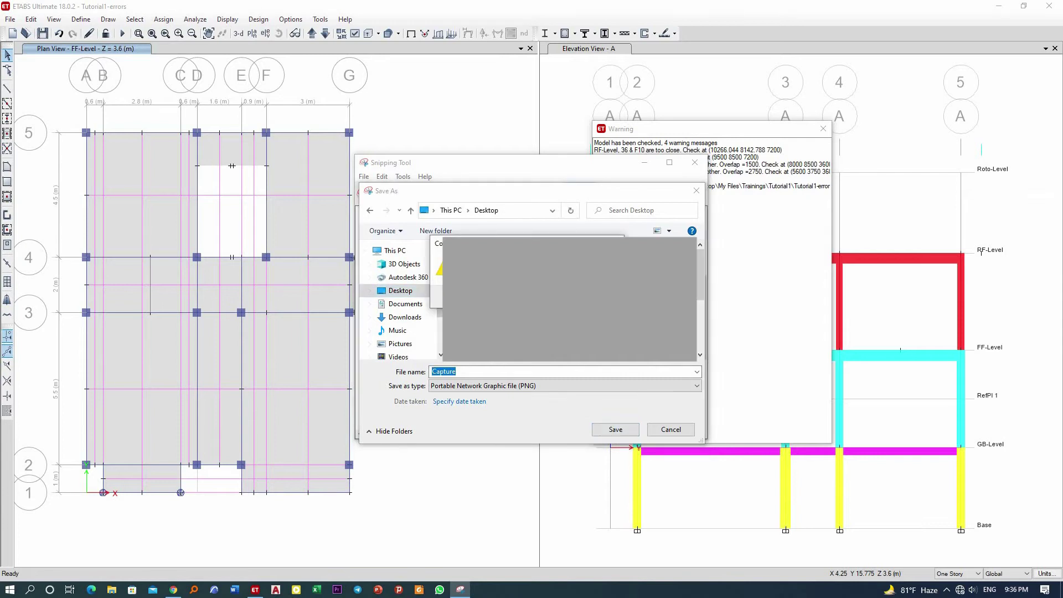
pyautogui.press('Return')
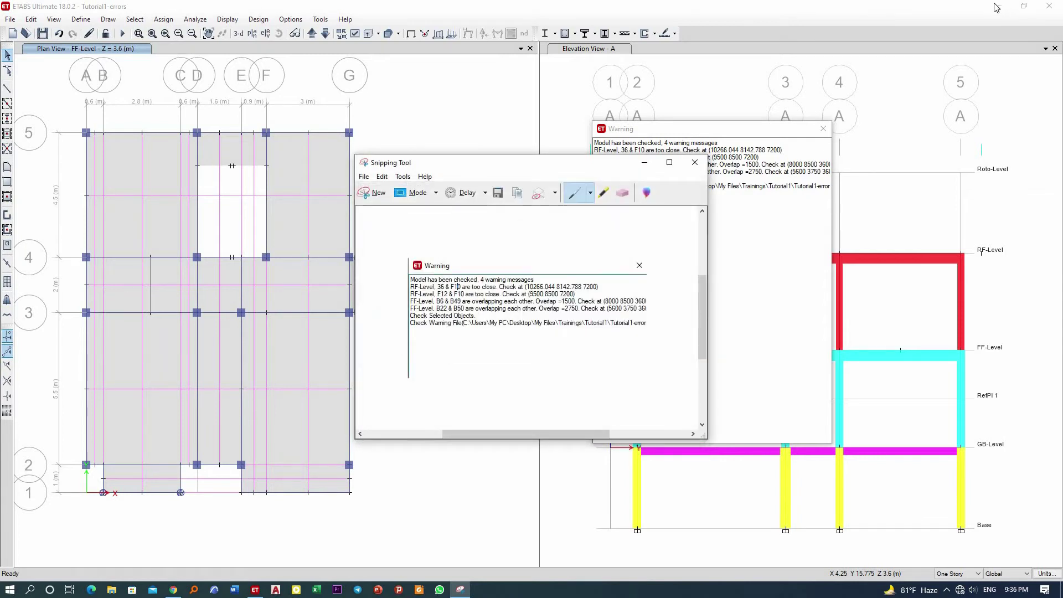
# - View Capture.png in Photos at 214%, then return to ETABS showing the RF-Level plan
pyautogui.click(10, 590)
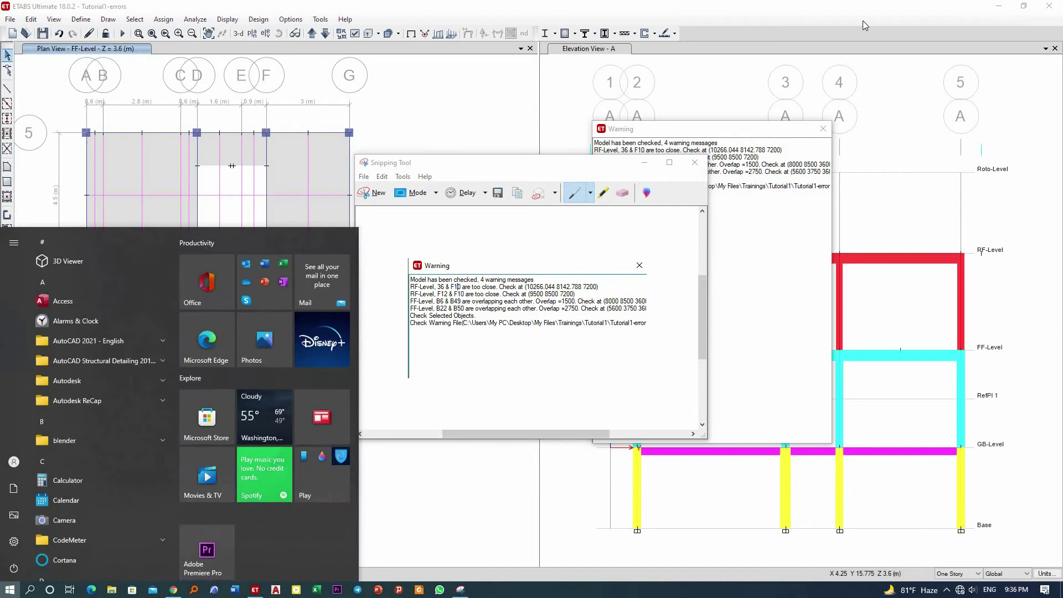
pyautogui.click(591, 515)
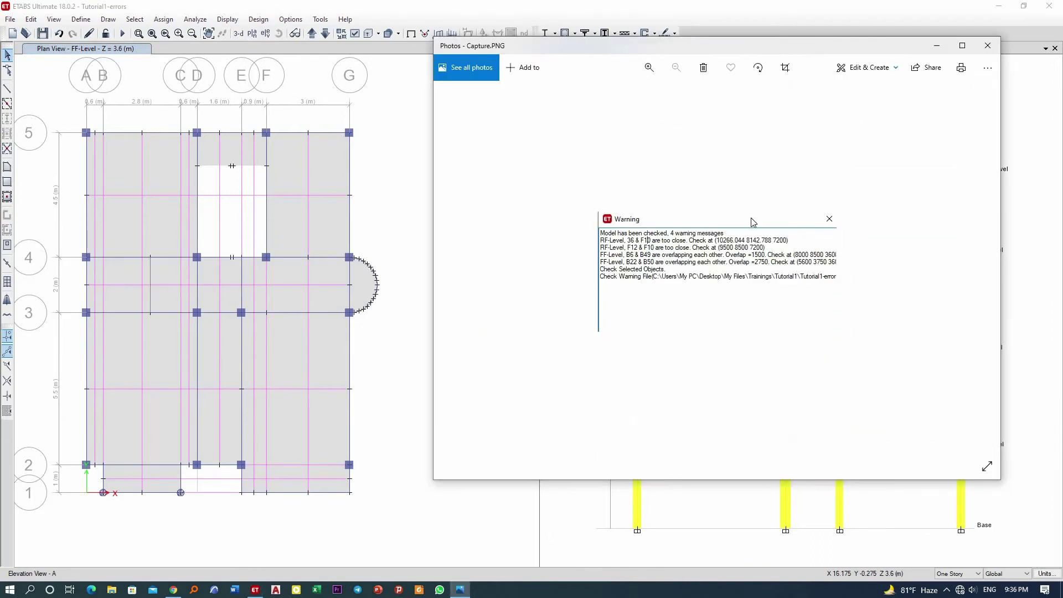
pyautogui.scroll(3, 710, 246)
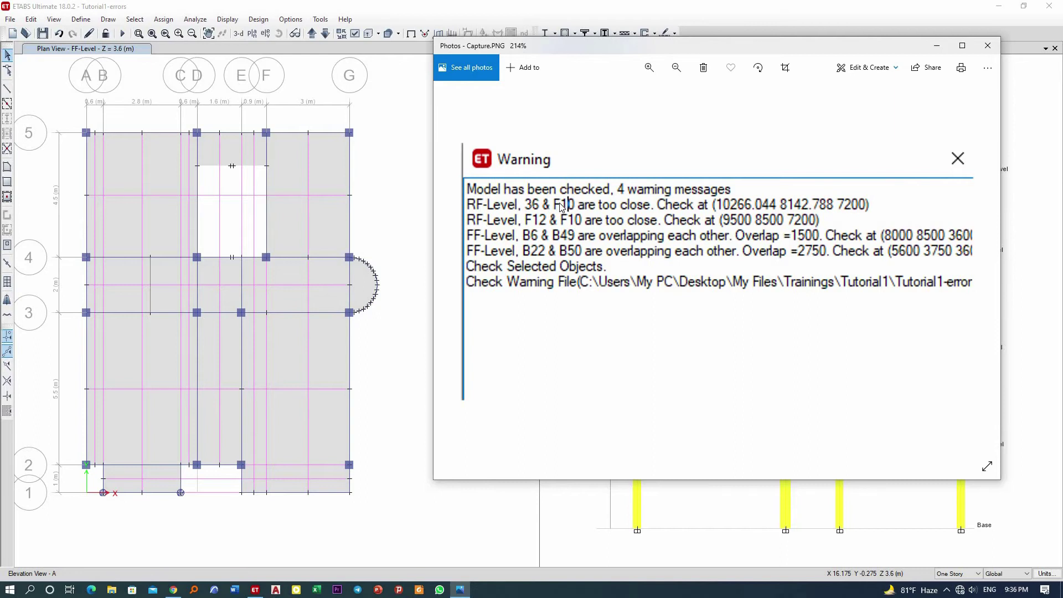
pyautogui.click(359, 125)
pyautogui.click(312, 34)
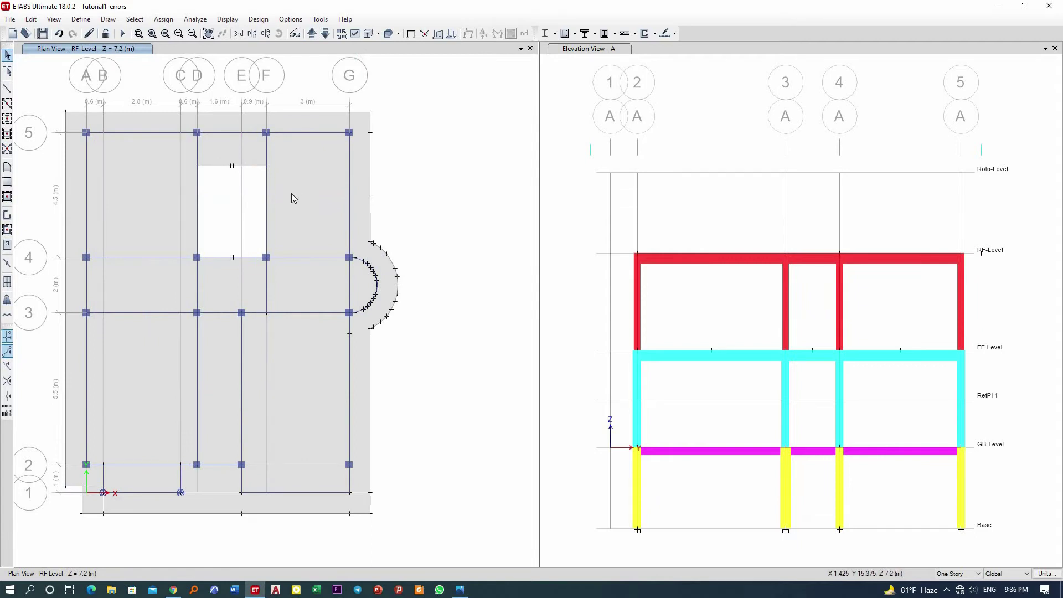
pyautogui.click(459, 590)
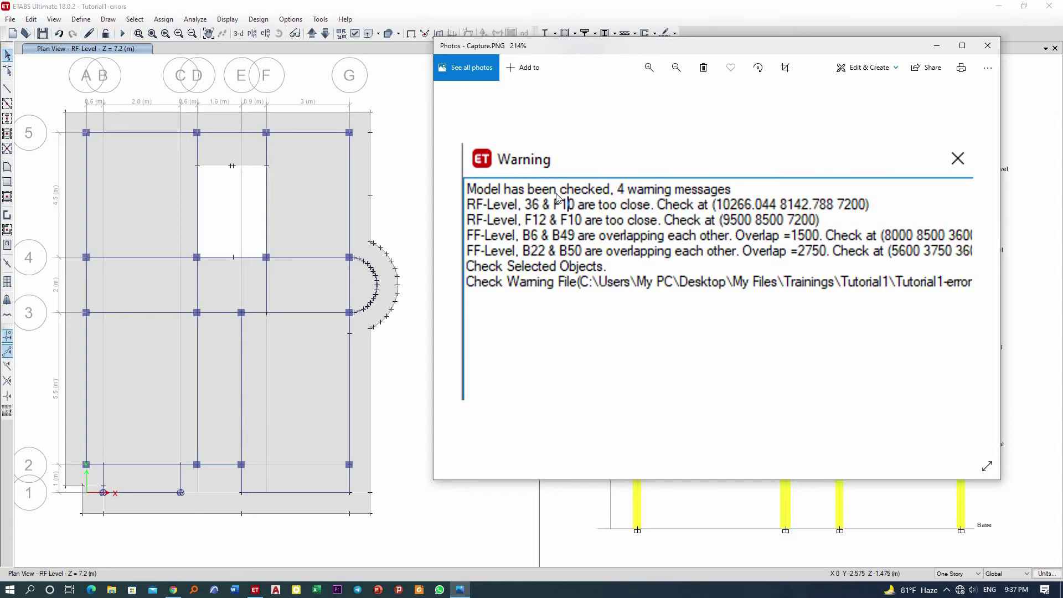
pyautogui.click(386, 190)
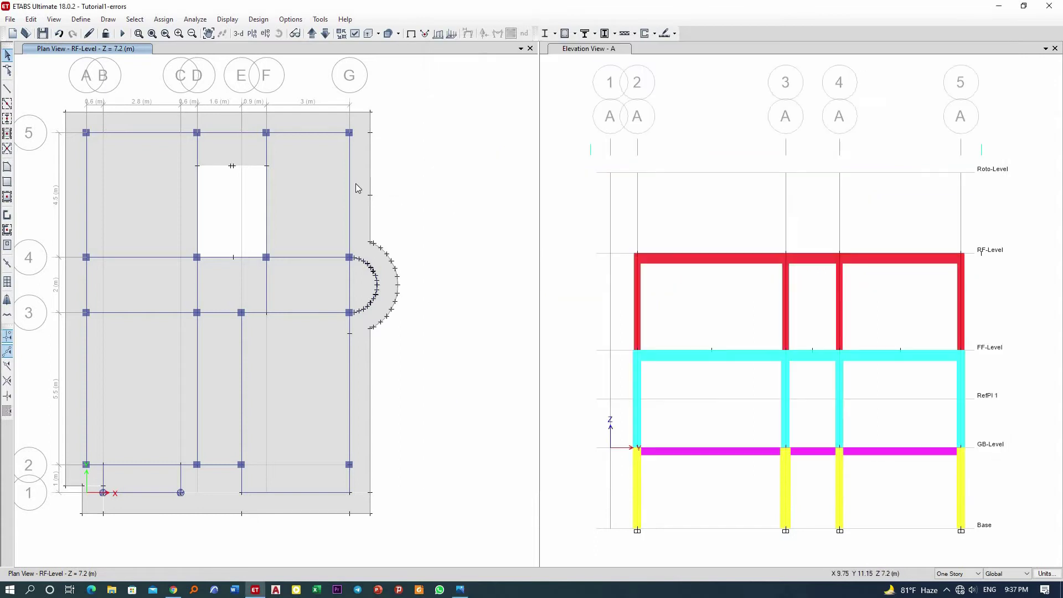
pyautogui.click(355, 184)
pyautogui.click(306, 188)
pyautogui.click(292, 284)
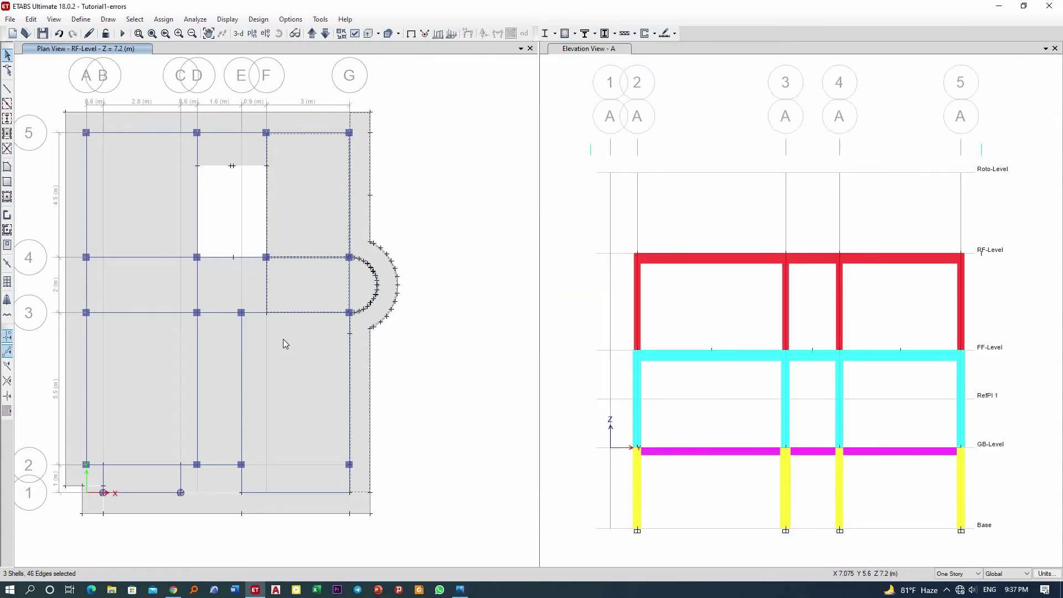
pyautogui.hotkey('ctrl', 'q')
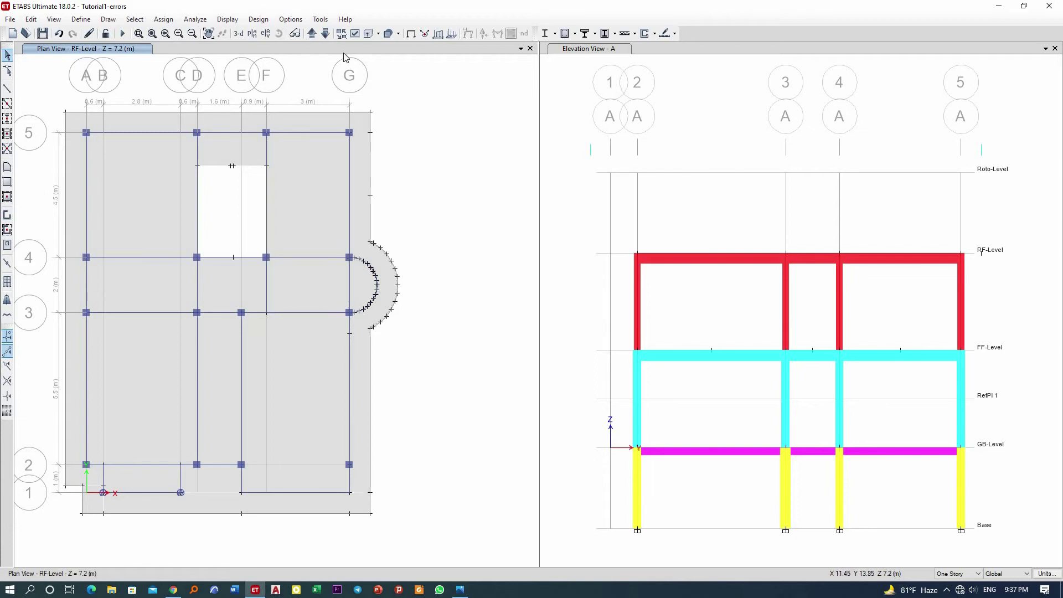
# - Tick joint, shell and frame Labels under Object Assignments and apply them to the plan
pyautogui.click(356, 34)
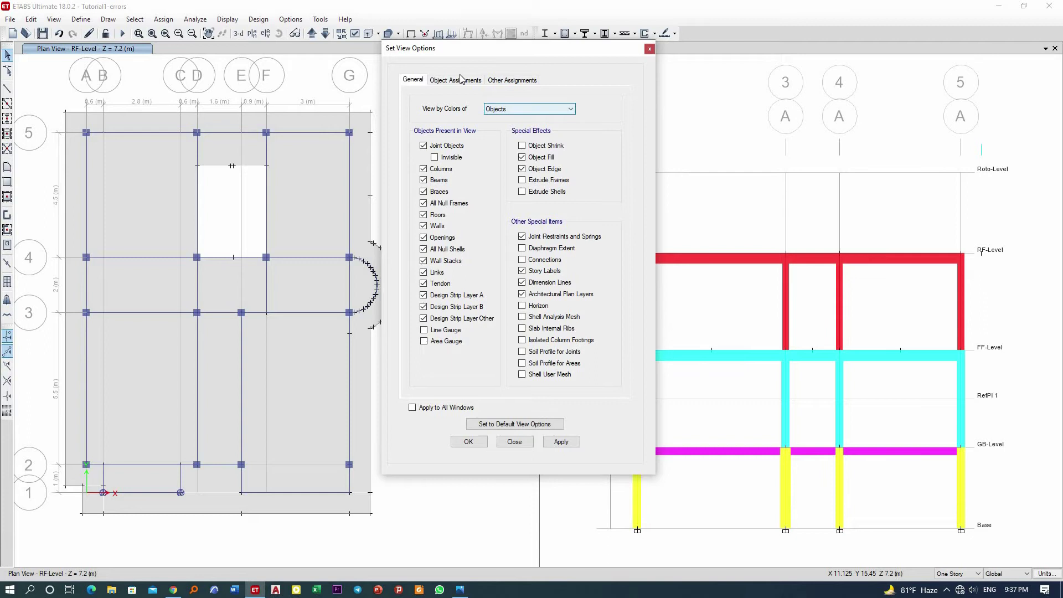
pyautogui.click(457, 82)
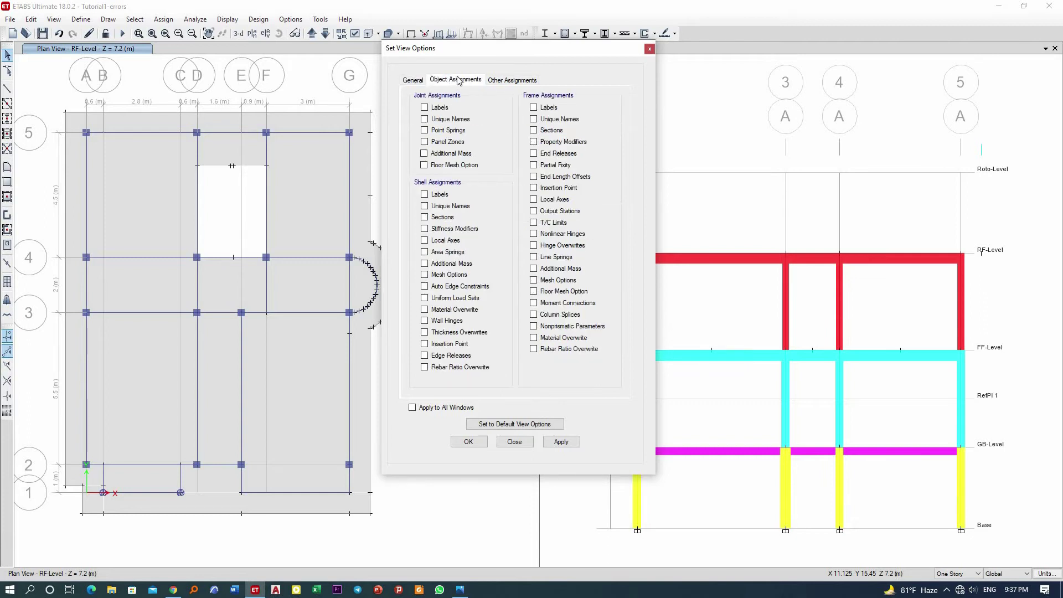
pyautogui.click(425, 196)
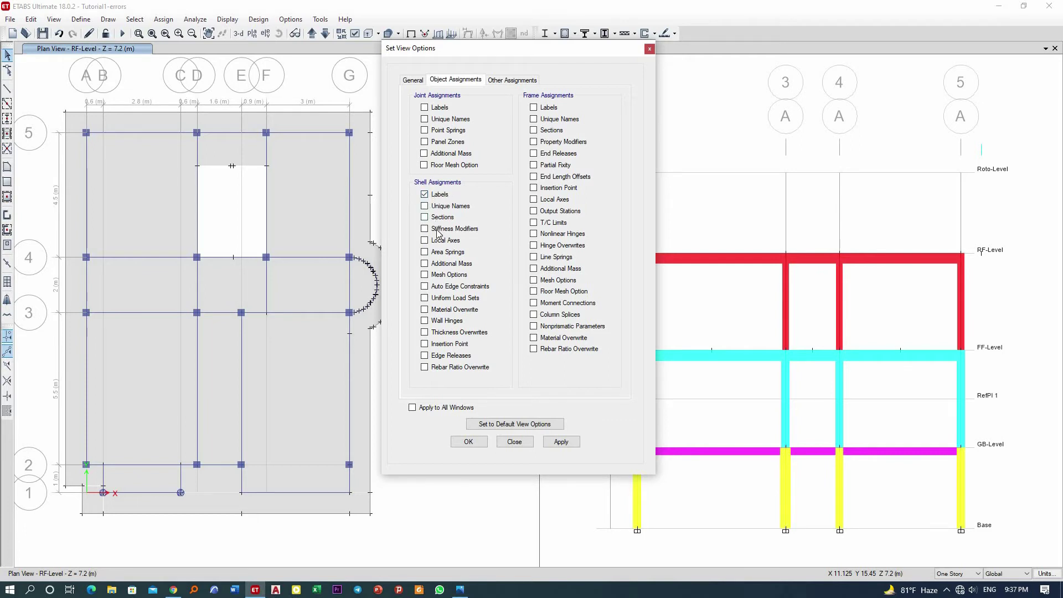
pyautogui.click(424, 108)
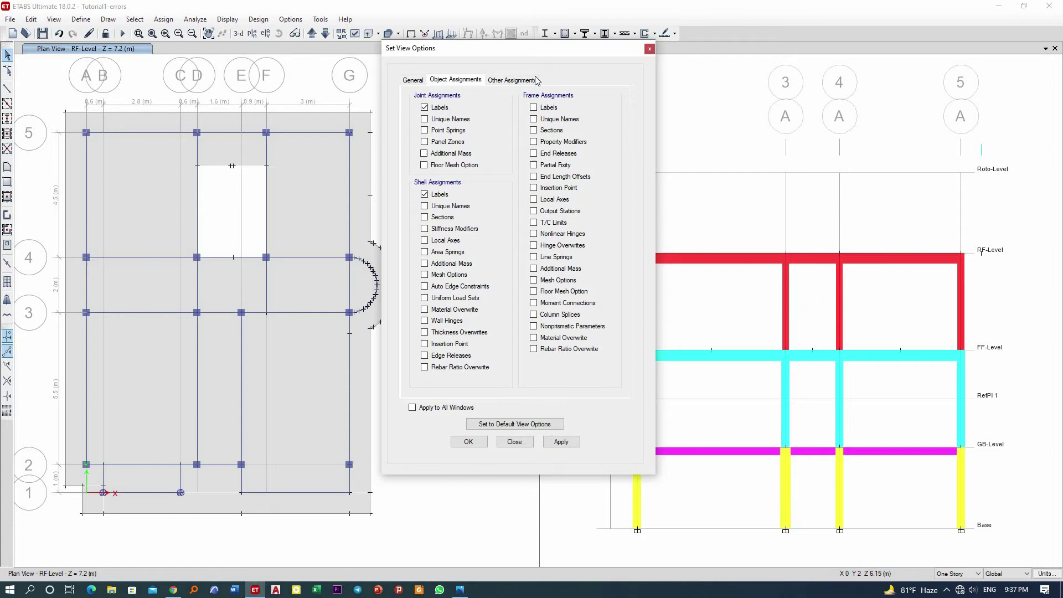
pyautogui.click(536, 108)
pyautogui.click(562, 441)
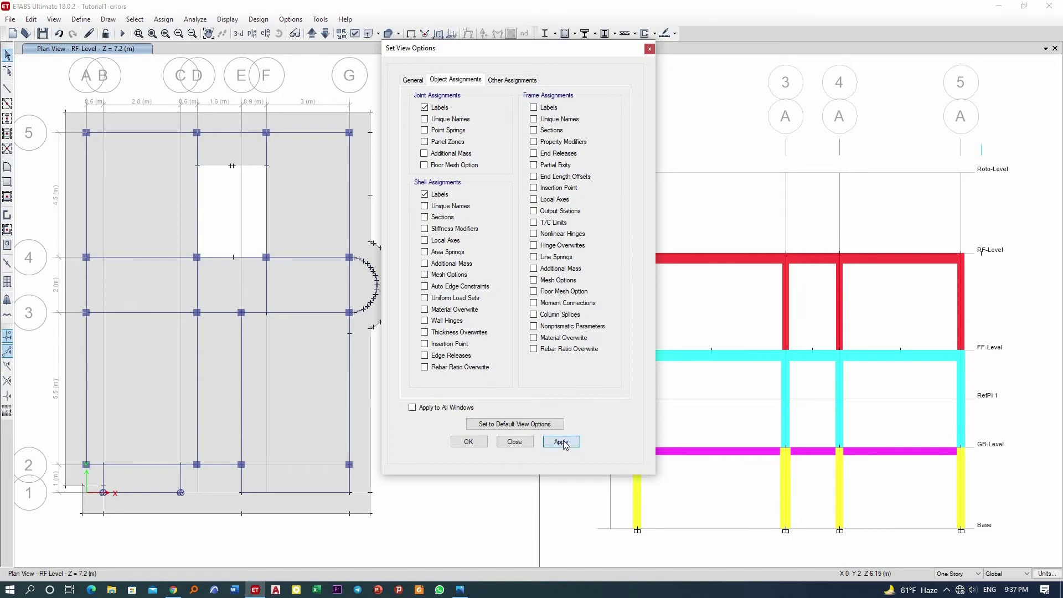
pyautogui.click(515, 441)
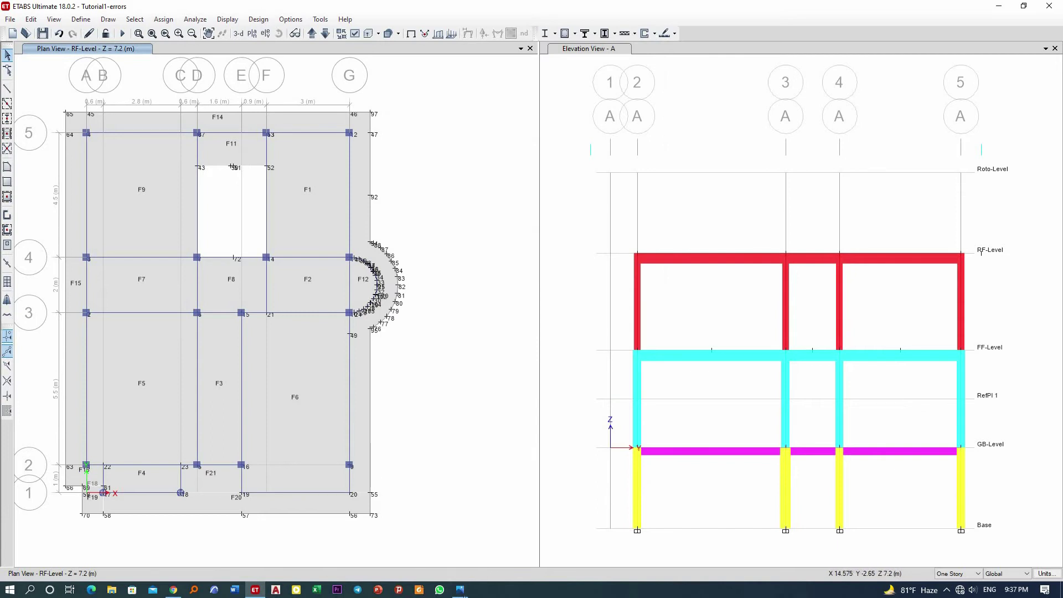
pyautogui.click(460, 590)
pyautogui.click(410, 237)
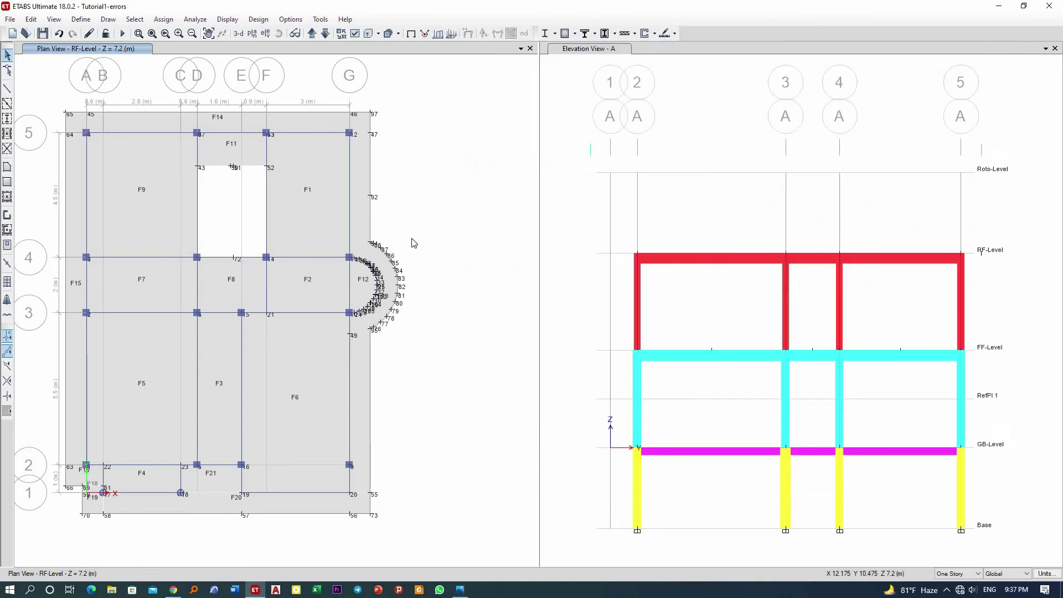
pyautogui.scroll(5, 387, 310)
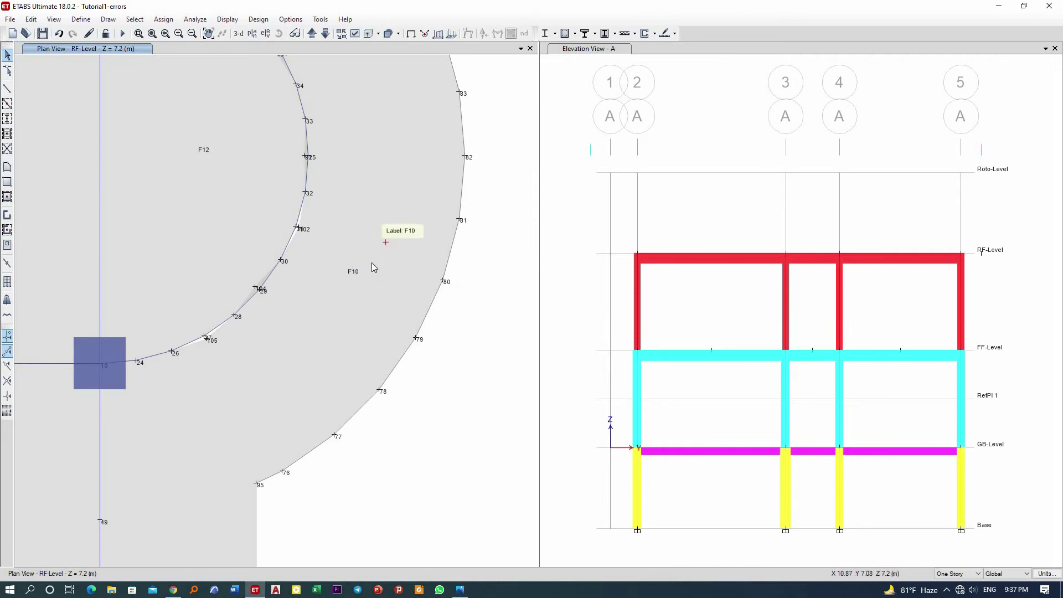
pyautogui.scroll(3, 312, 221)
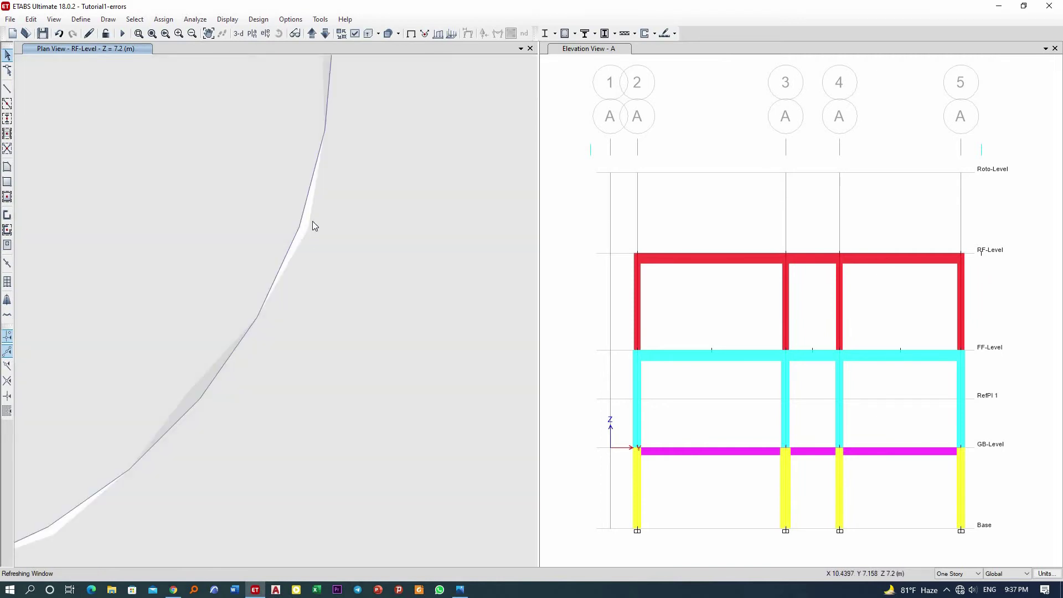
pyautogui.scroll(2, 307, 230)
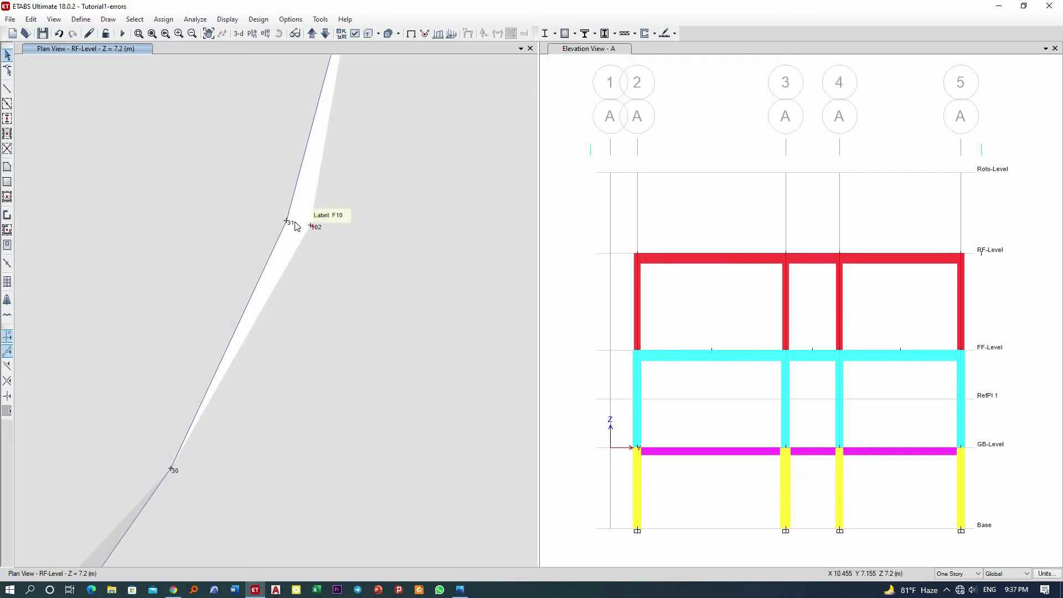
pyautogui.scroll(-2, 334, 234)
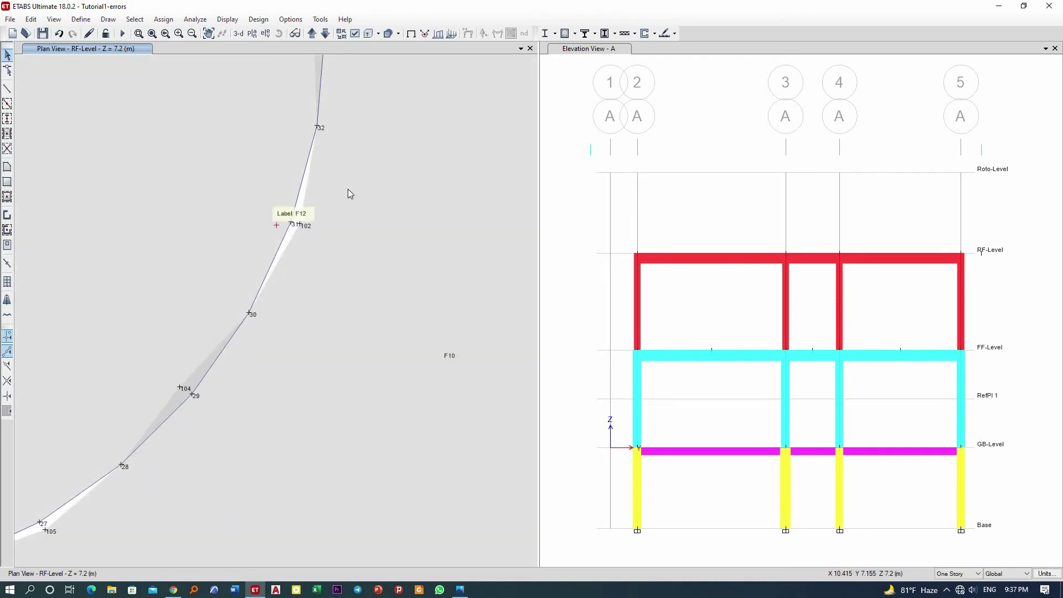
pyautogui.scroll(-2, 348, 189)
pyautogui.scroll(3, 290, 265)
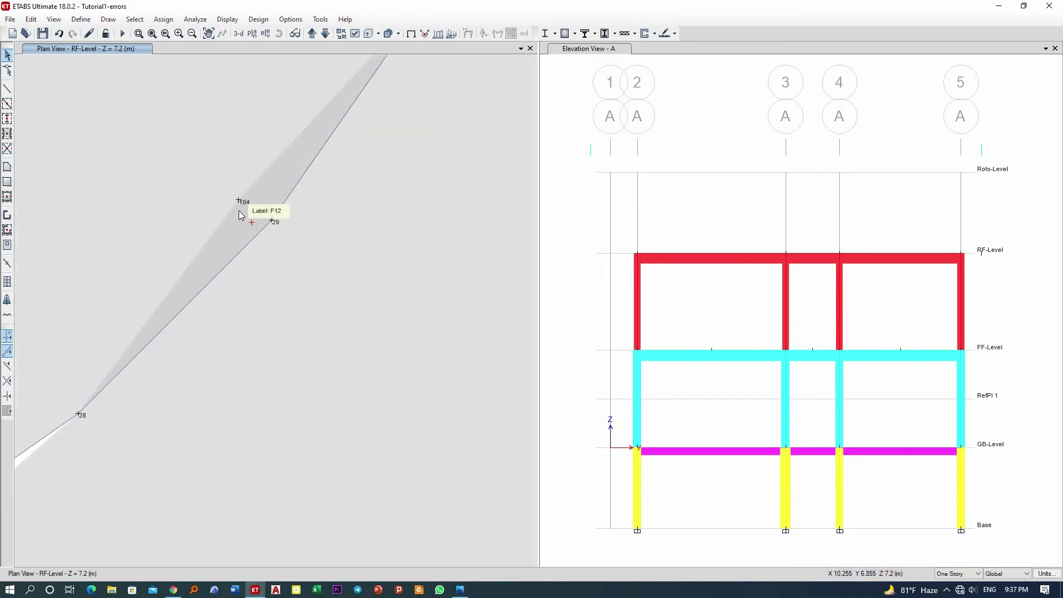
pyautogui.scroll(-3, 255, 228)
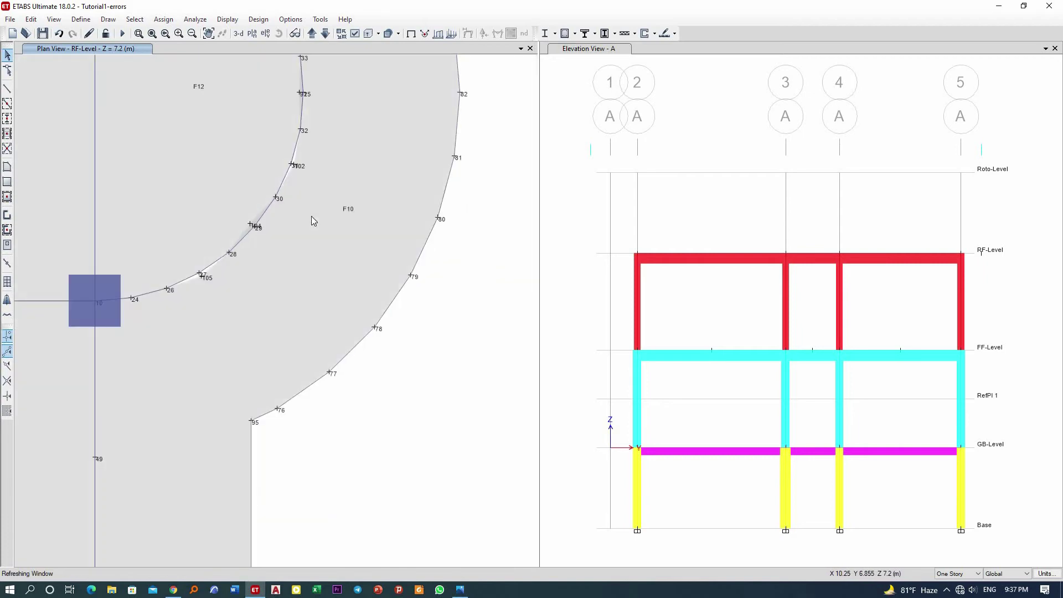
pyautogui.scroll(-3, 322, 310)
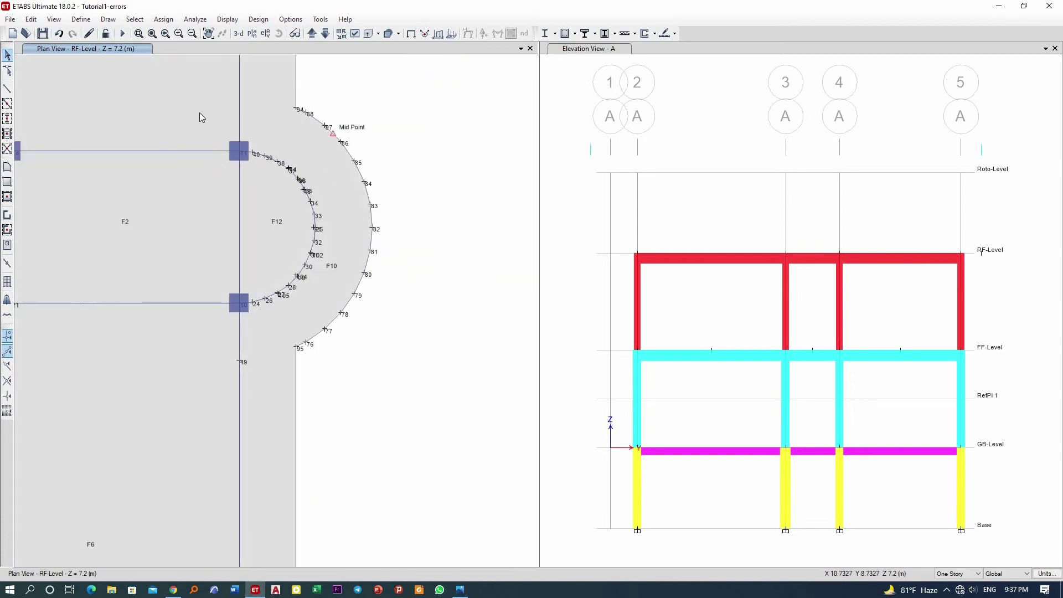
# - In Reshape mode, snap the curved slab's corner onto joint 37 and its upper vertex onto the arc
pyautogui.click(7, 71)
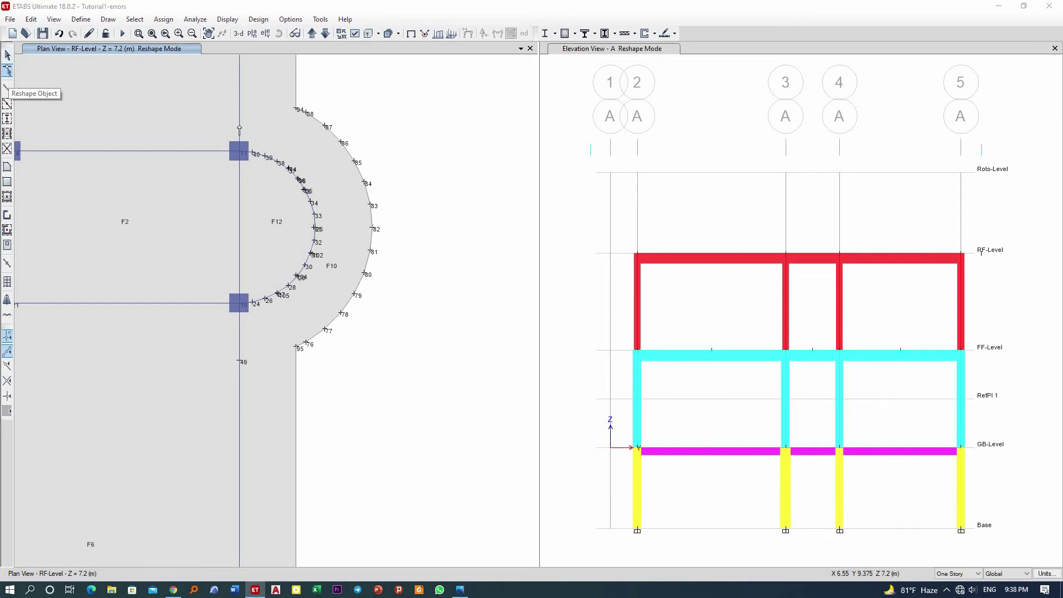
pyautogui.click(313, 156)
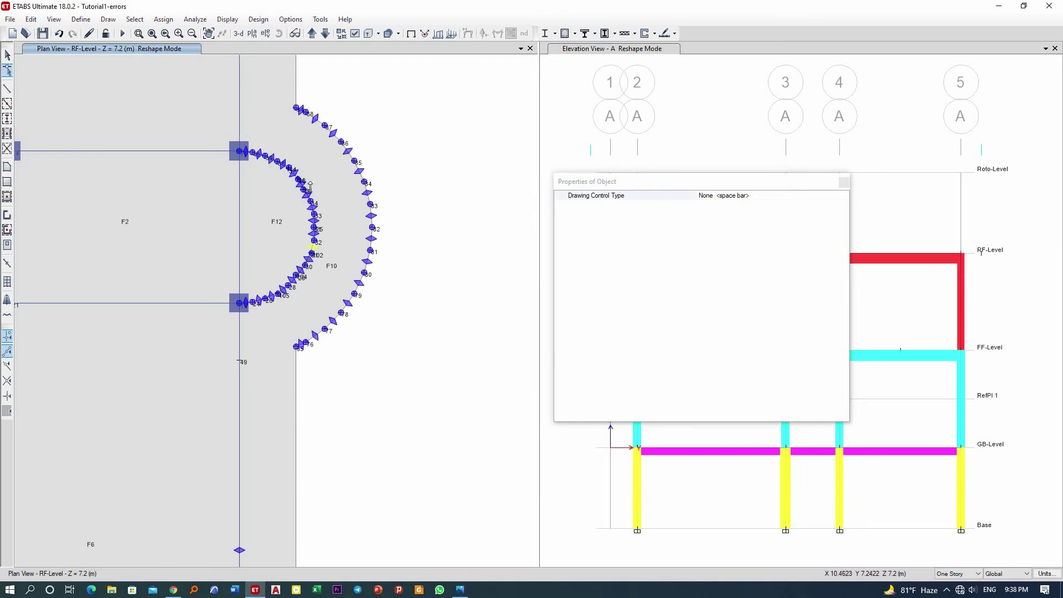
pyautogui.scroll(4, 303, 173)
pyautogui.scroll(-3, 371, 194)
pyautogui.click(370, 196)
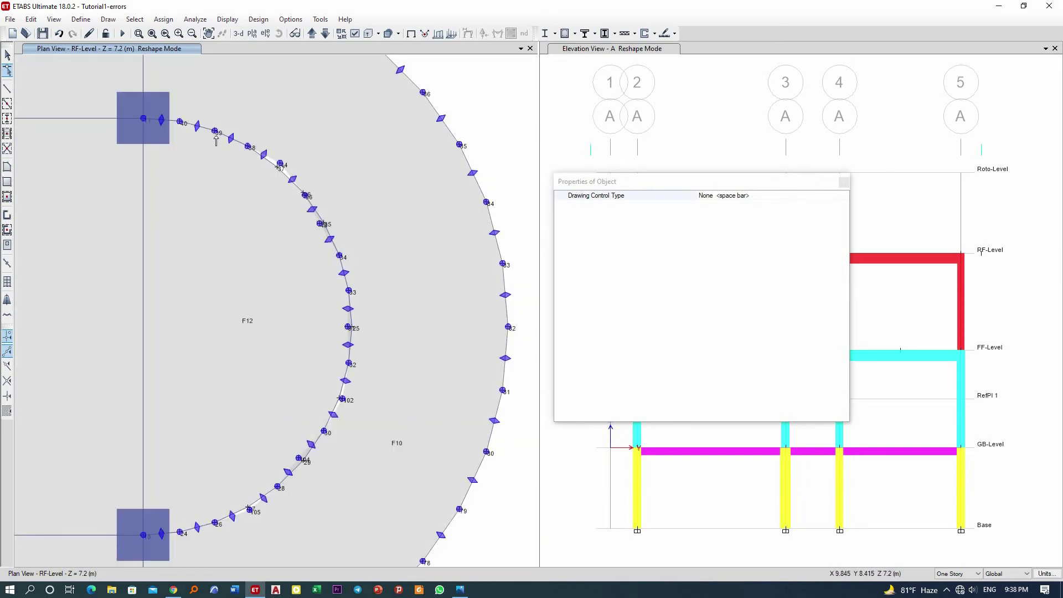
pyautogui.scroll(3, 370, 197)
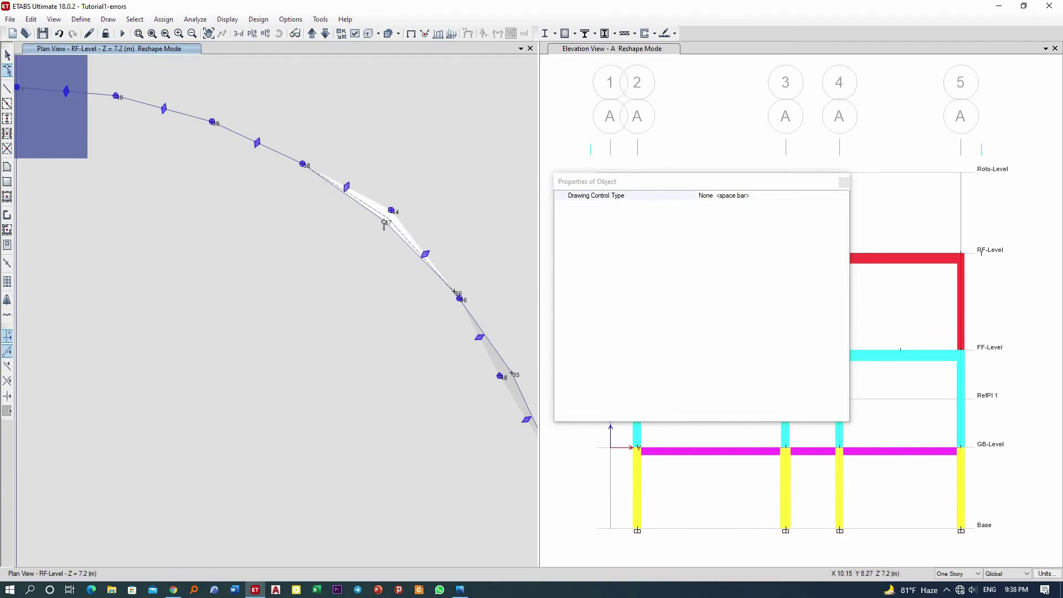
pyautogui.moveTo(390, 217); pyautogui.dragTo(382, 220)
pyautogui.scroll(-3, 378, 212)
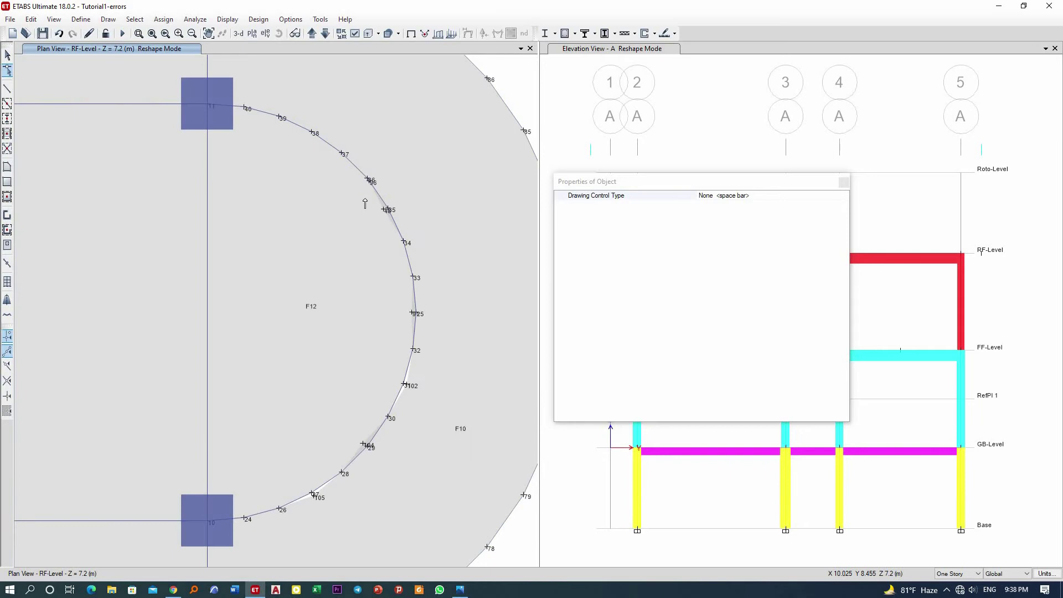
pyautogui.click(381, 209)
pyautogui.scroll(3, 382, 202)
pyautogui.click(382, 201)
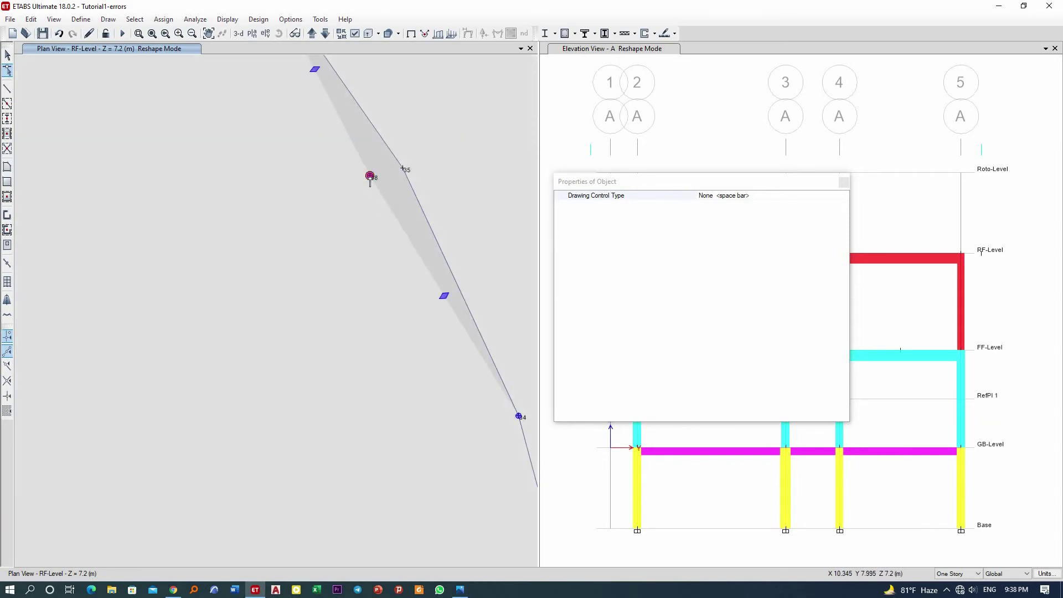
pyautogui.moveTo(370, 176); pyautogui.dragTo(403, 169)
pyautogui.scroll(-1, 365, 125)
pyautogui.scroll(-2, 357, 154)
pyautogui.scroll(3, 382, 241)
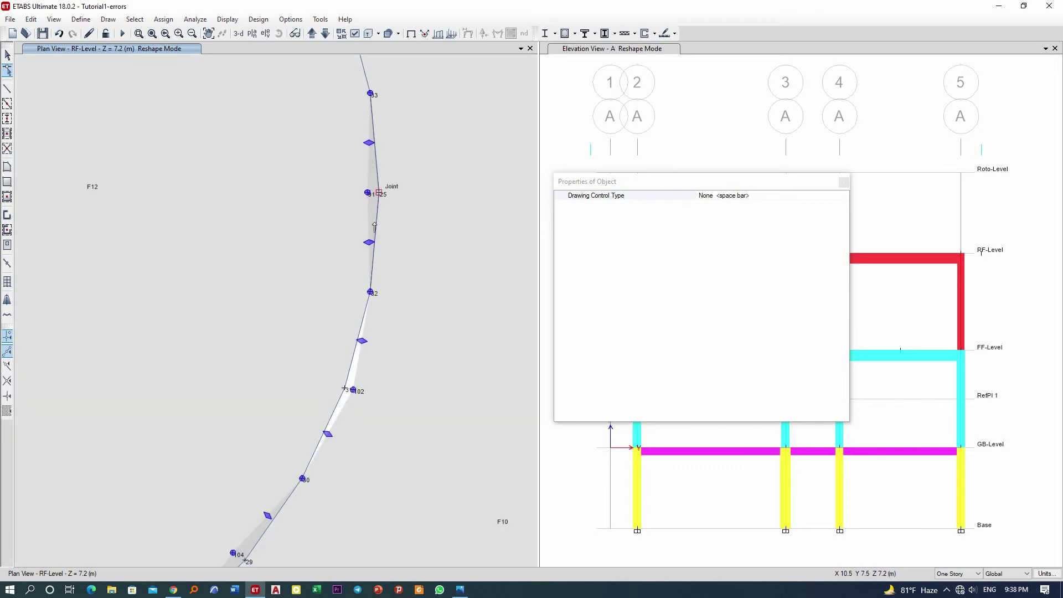
pyautogui.click(373, 226)
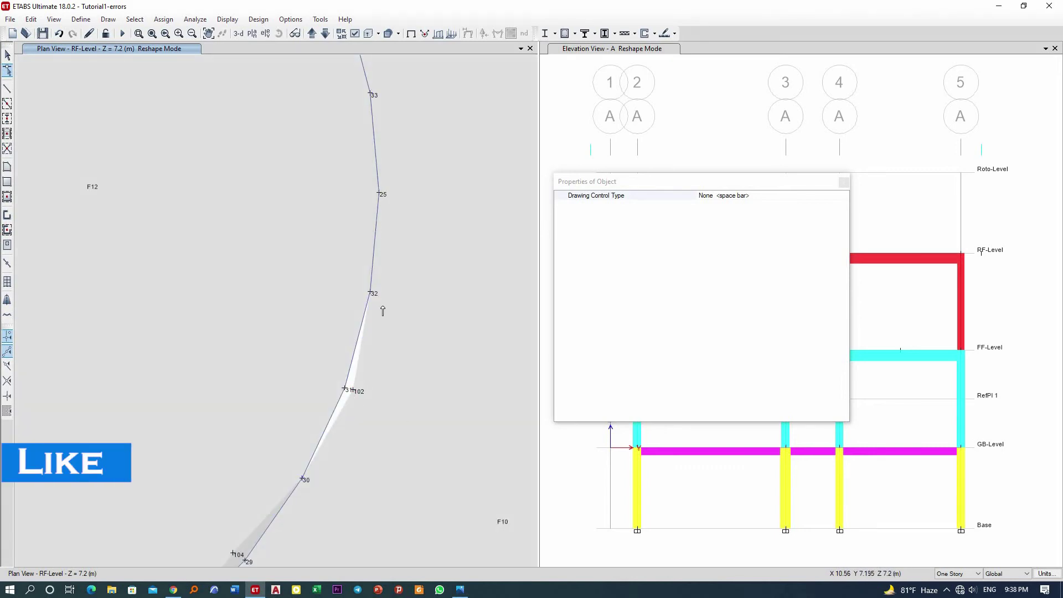
pyautogui.scroll(-2, 382, 310)
pyautogui.scroll(2, 382, 310)
pyautogui.scroll(-2, 362, 332)
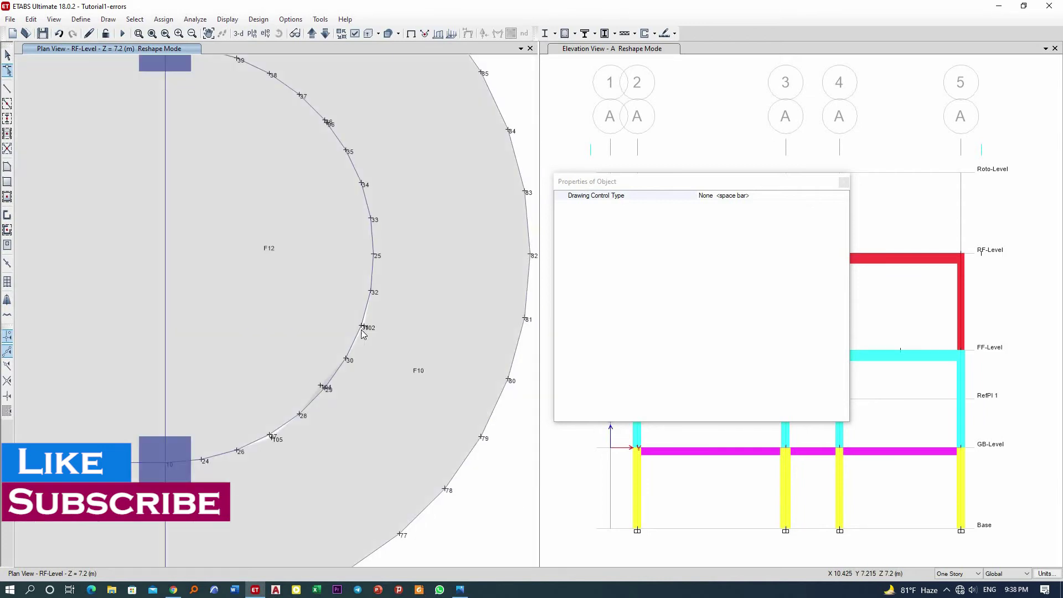
pyautogui.scroll(3, 362, 332)
# - Move the slab edge points onto joints 102, 29 and 27 to close the slivers
pyautogui.click(363, 320)
pyautogui.moveTo(365, 316); pyautogui.dragTo(358, 317)
pyautogui.scroll(-2, 355, 304)
pyautogui.scroll(4, 341, 300)
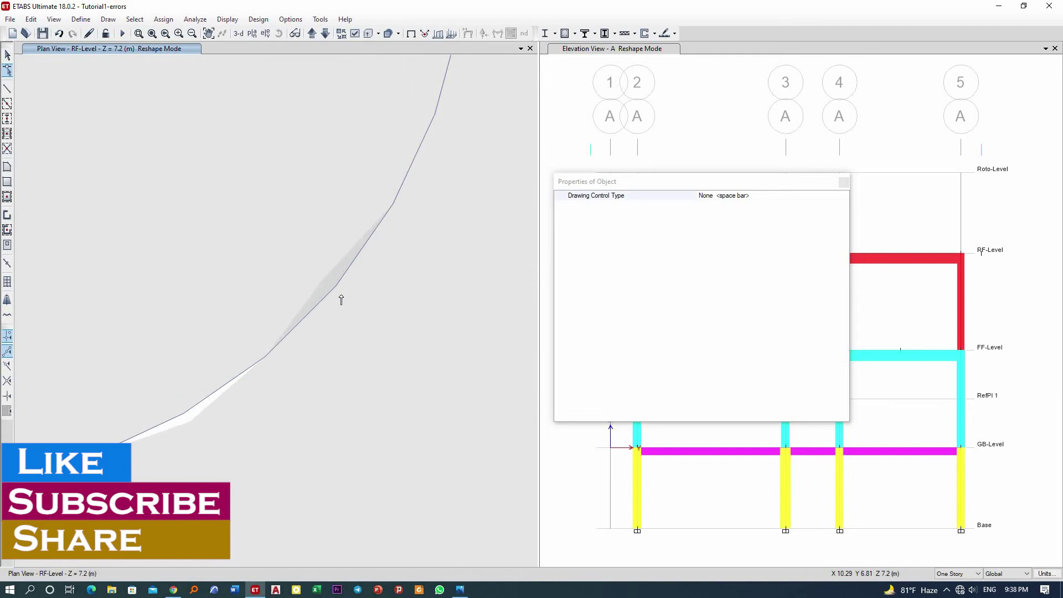
pyautogui.click(338, 292)
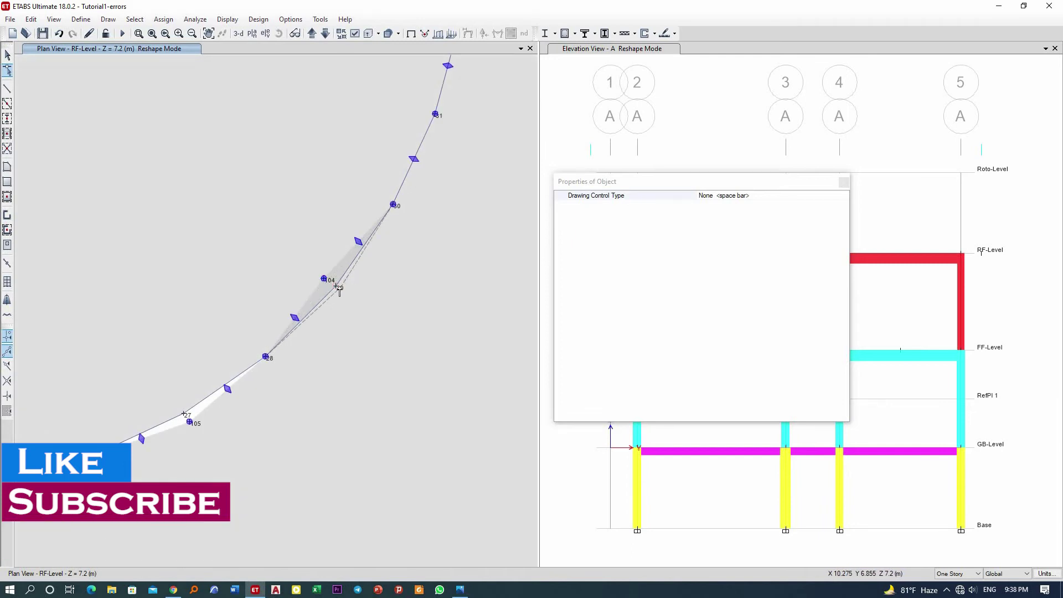
pyautogui.moveTo(338, 291); pyautogui.dragTo(338, 289)
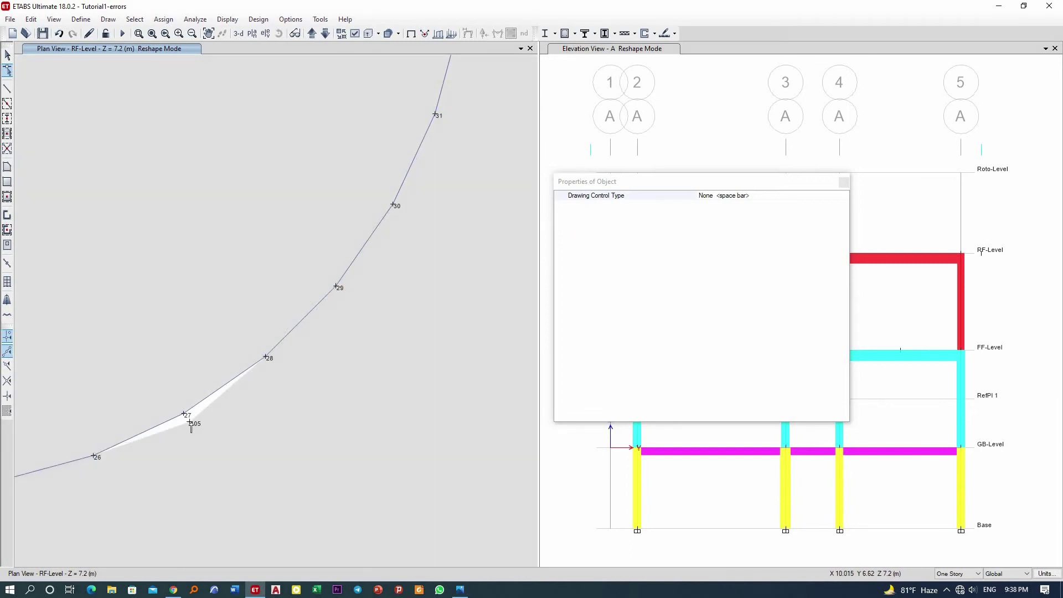
pyautogui.scroll(3, 178, 433)
pyautogui.click(212, 400)
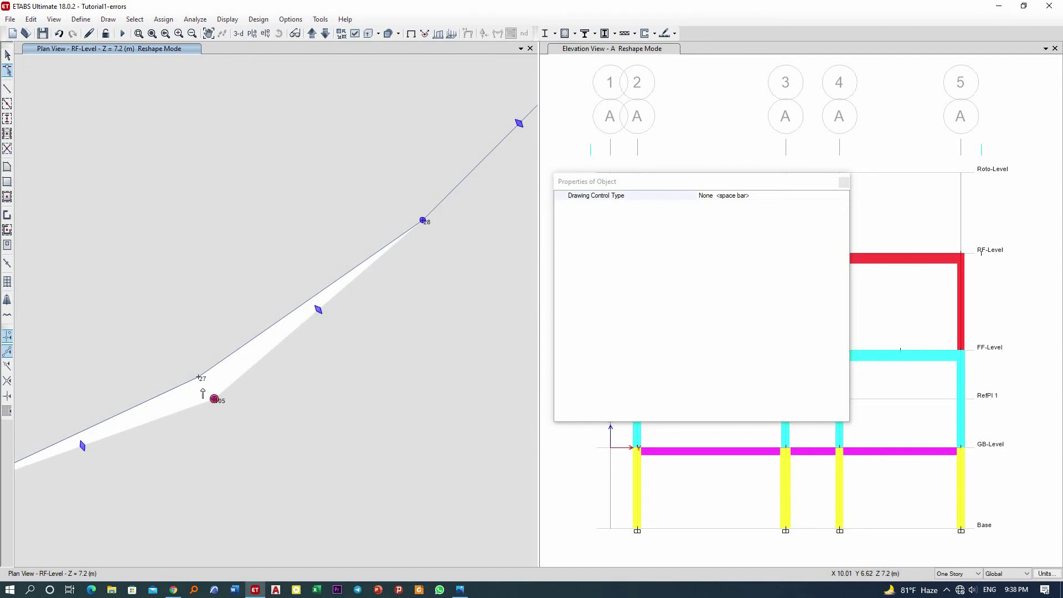
pyautogui.moveTo(202, 391); pyautogui.dragTo(199, 379)
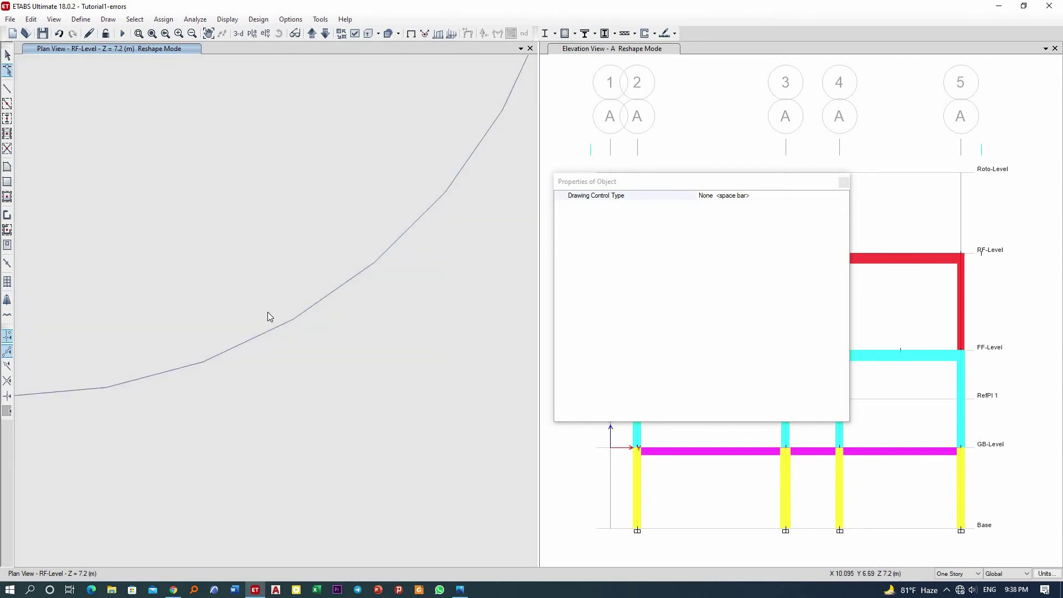
pyautogui.scroll(-3, 267, 317)
pyautogui.click(289, 324)
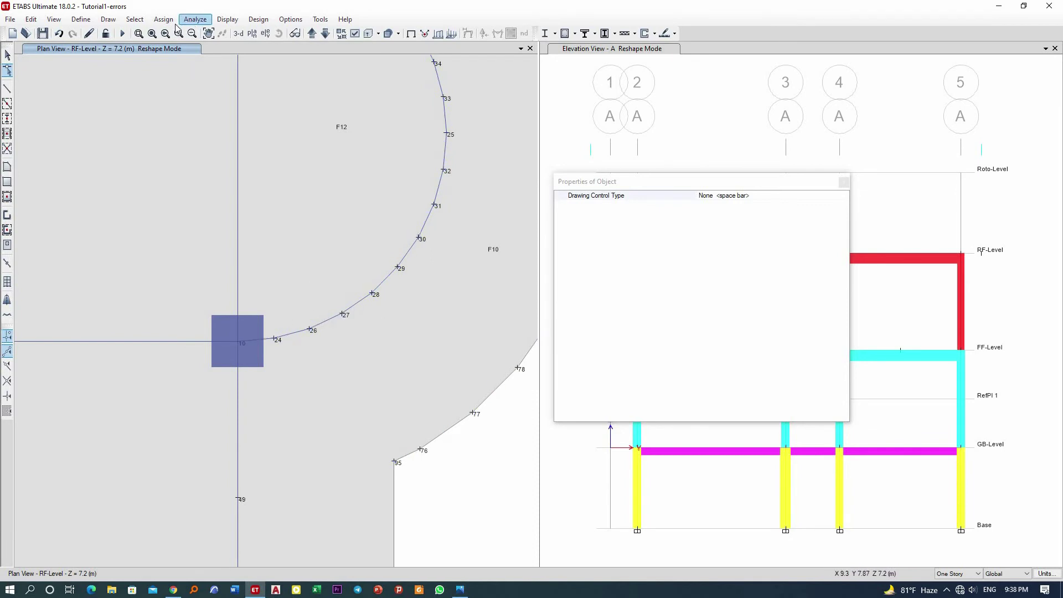
# - Re-run Check Model with every check and fix option selected via Select/Deselect All
pyautogui.click(195, 19)
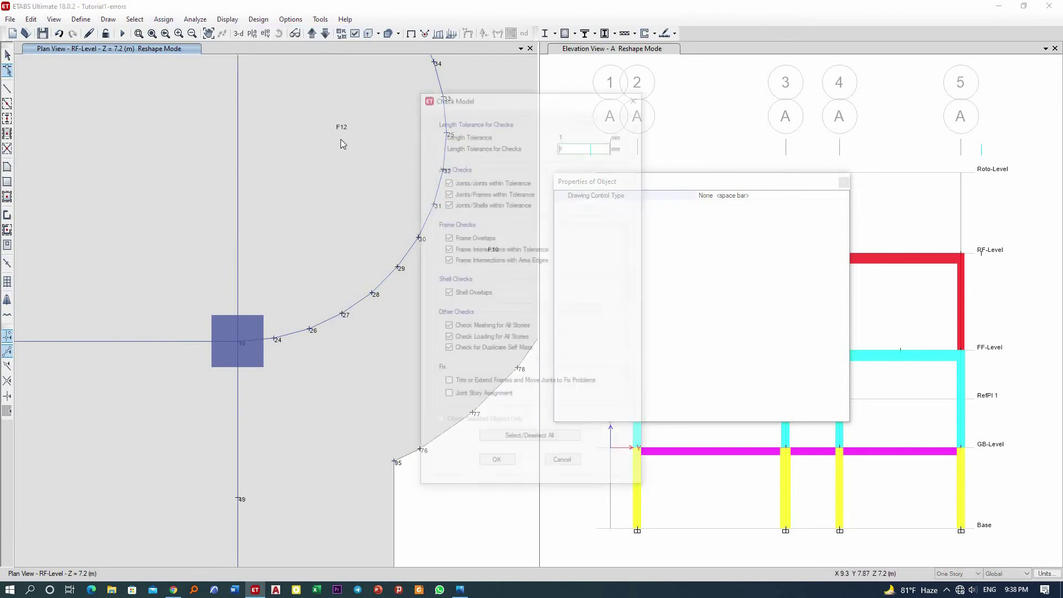
pyautogui.click(506, 442)
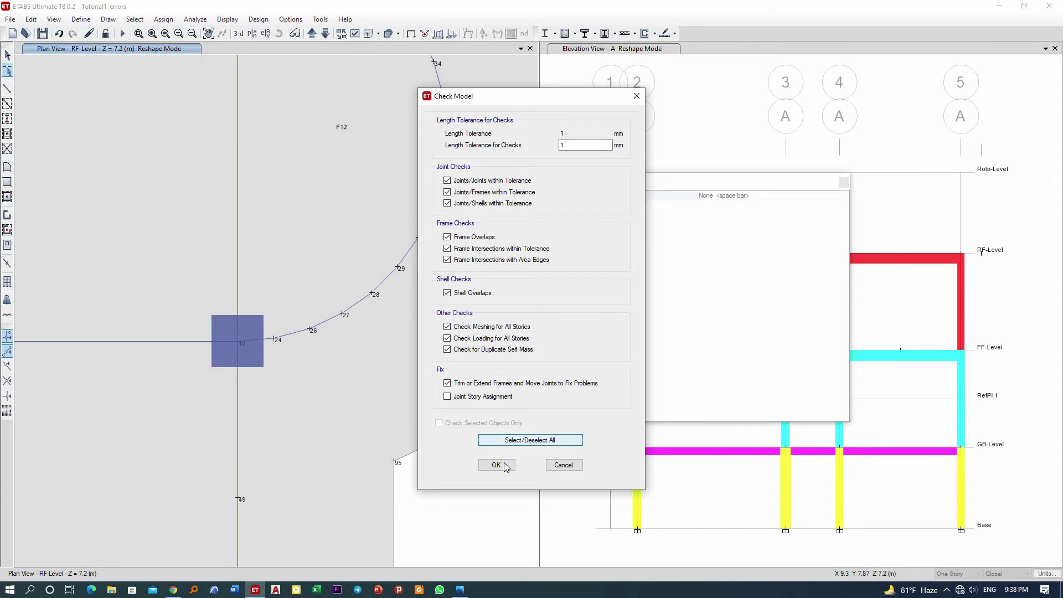
pyautogui.click(496, 464)
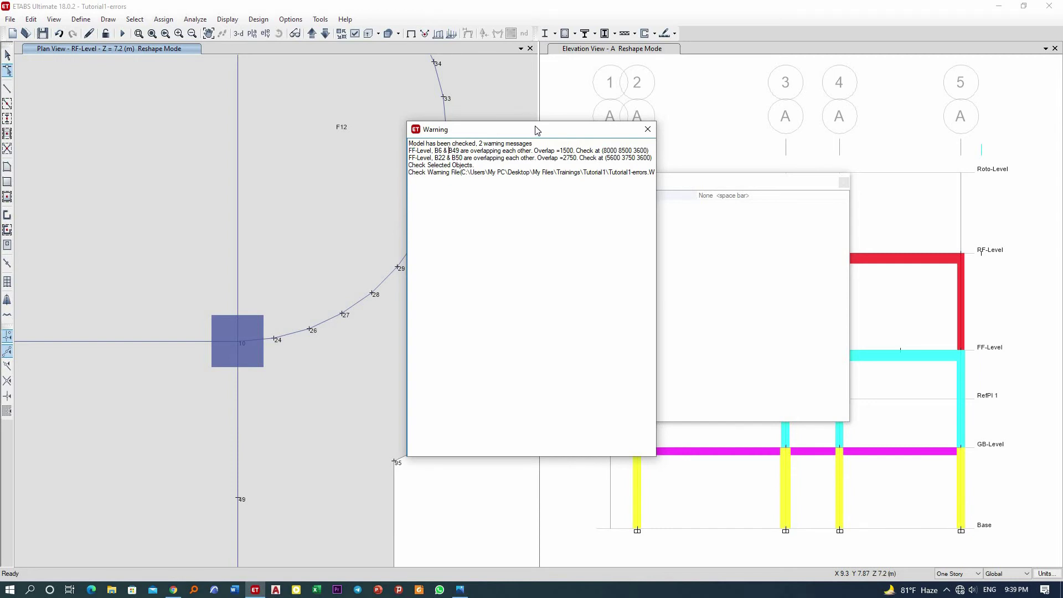
# - Move aside and close the Warning report and the object Properties panel
pyautogui.moveTo(536, 129); pyautogui.dragTo(745, 150)
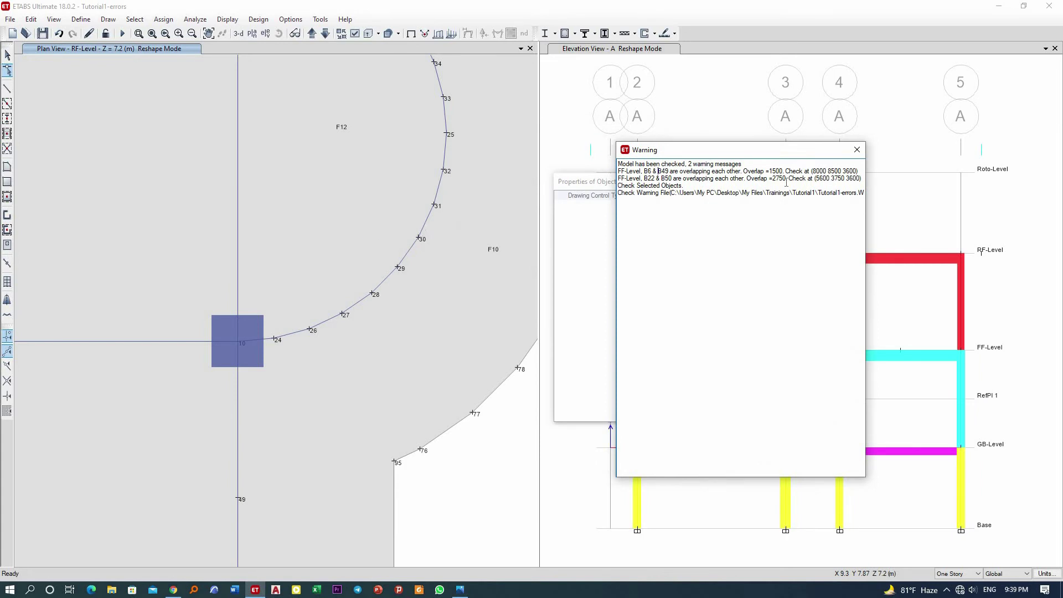
pyautogui.click(857, 150)
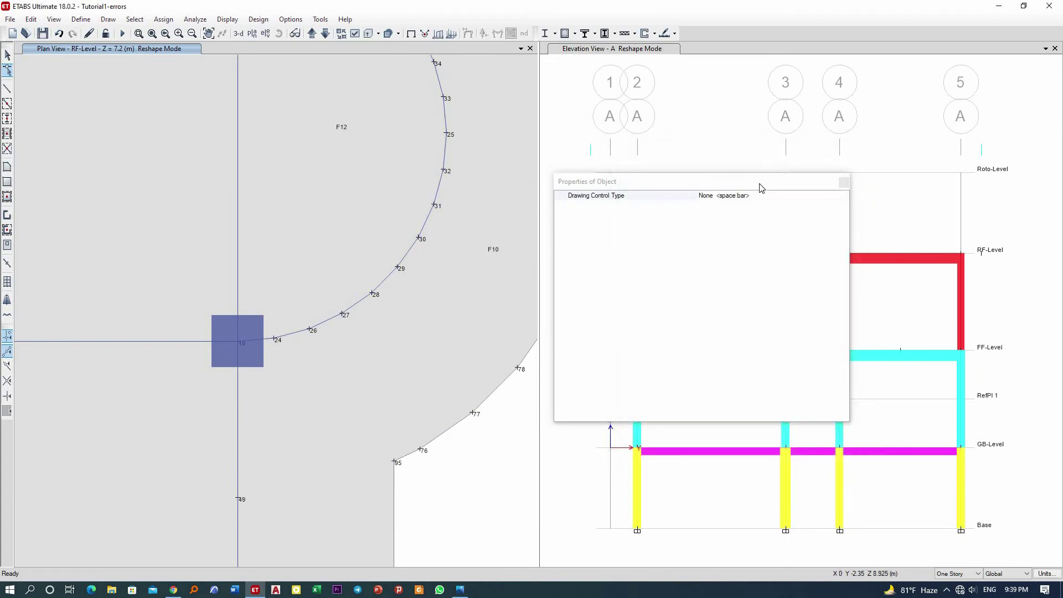
pyautogui.click(588, 196)
pyautogui.click(874, 185)
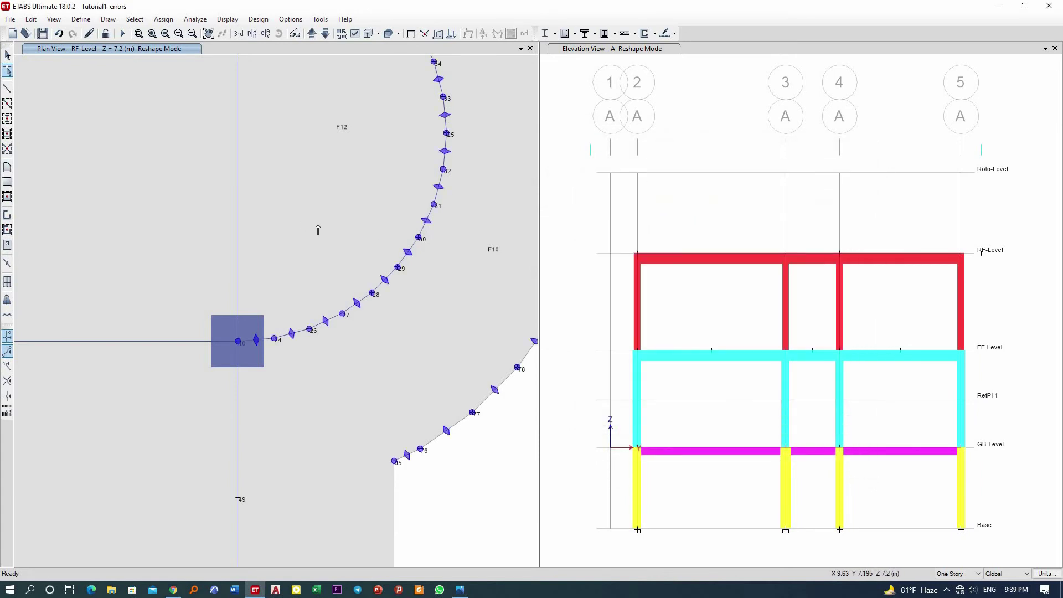
pyautogui.scroll(-5, 291, 125)
# - Leave reshape mode, switch the plan to FF-Level, and glance at the saved warnings capture
pyautogui.click(296, 176)
pyautogui.press('Escape')
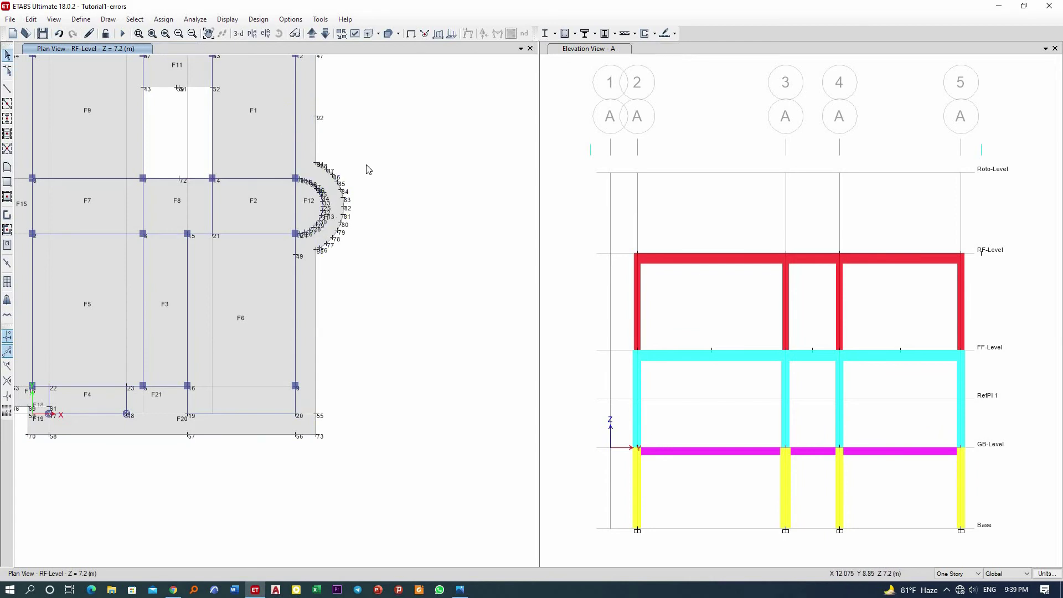
pyautogui.click(324, 34)
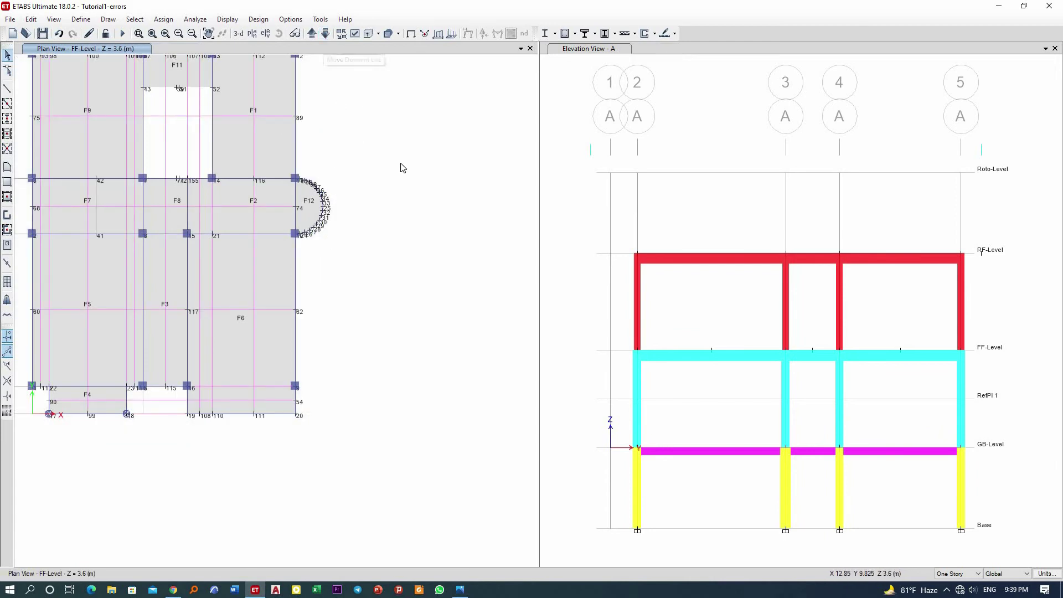
pyautogui.scroll(-3, 354, 176)
pyautogui.scroll(3, 355, 176)
pyautogui.scroll(2, 332, 170)
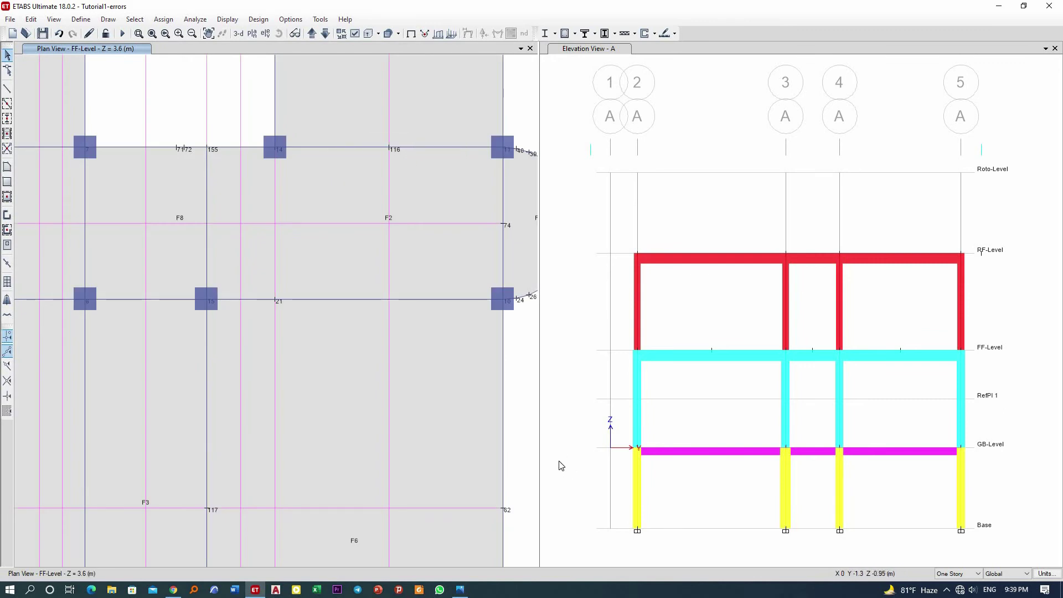
pyautogui.click(461, 590)
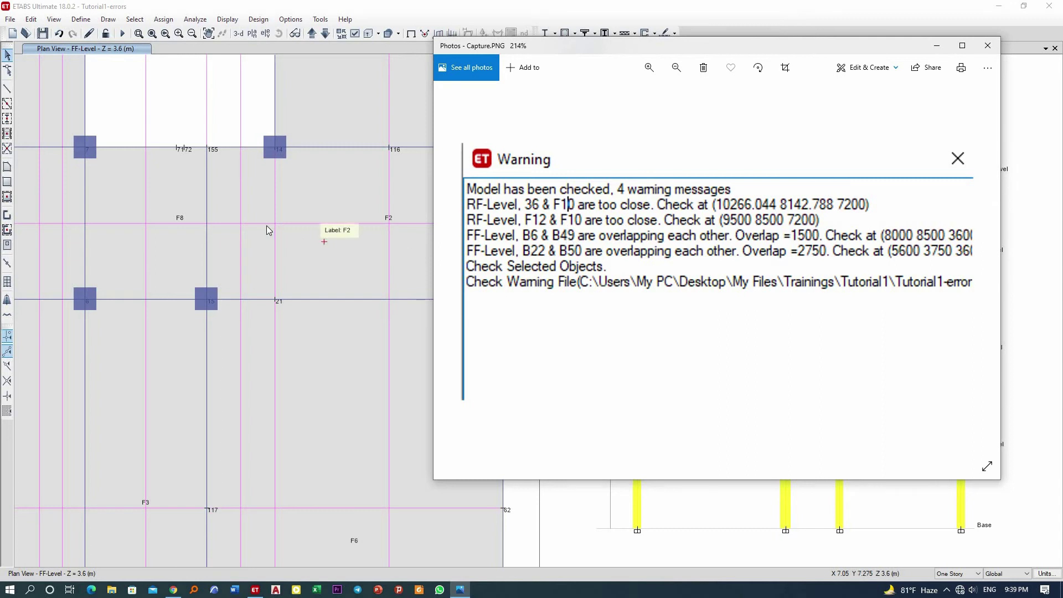
pyautogui.click(206, 98)
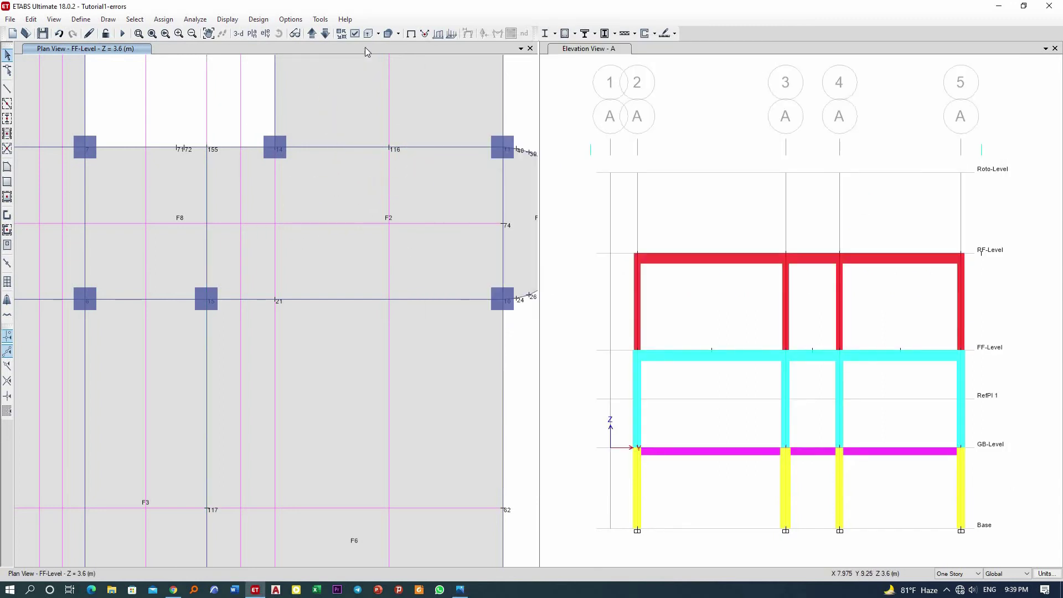
# - Show frame labels on the FF-Level plan, then reopen the Capture.PNG warnings screenshot
pyautogui.click(356, 36)
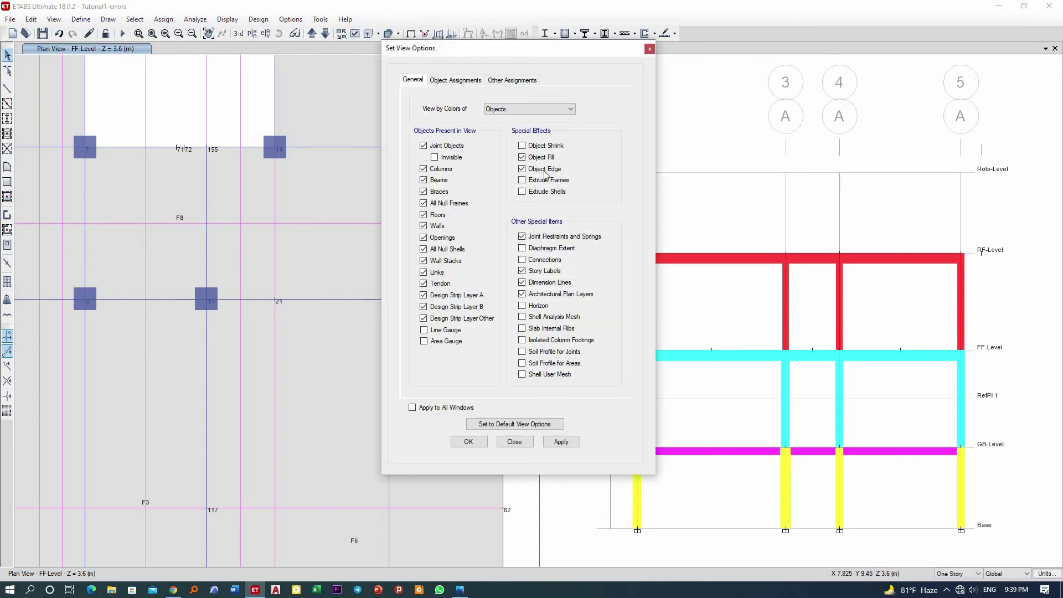
pyautogui.click(469, 83)
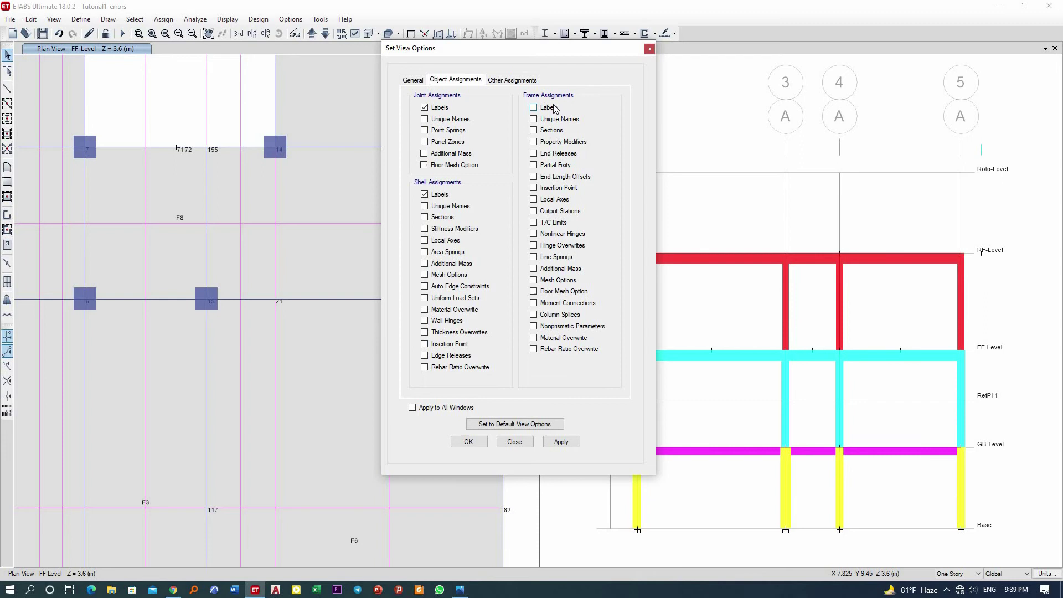
pyautogui.click(534, 108)
pyautogui.click(561, 442)
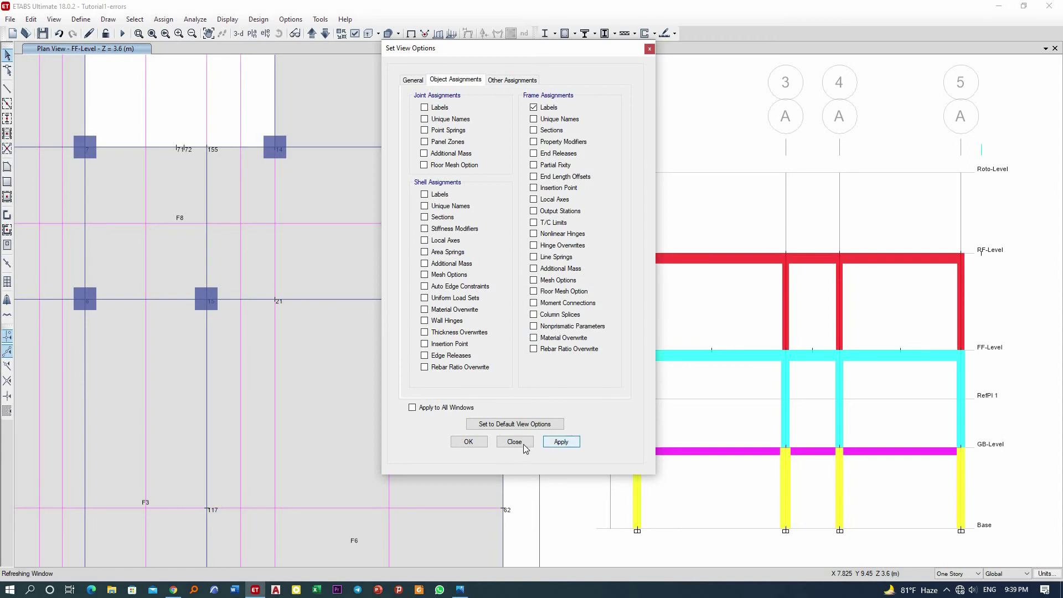
pyautogui.click(518, 443)
pyautogui.click(461, 591)
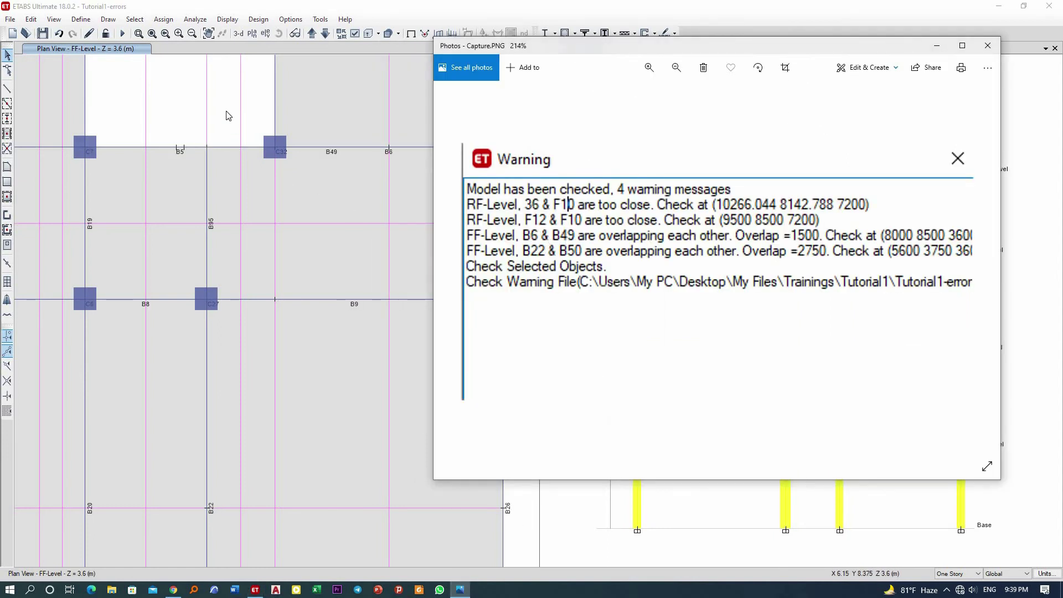
# - Select beam B49 between C32 and B6 on the FF-Level plan and delete it
pyautogui.click(249, 129)
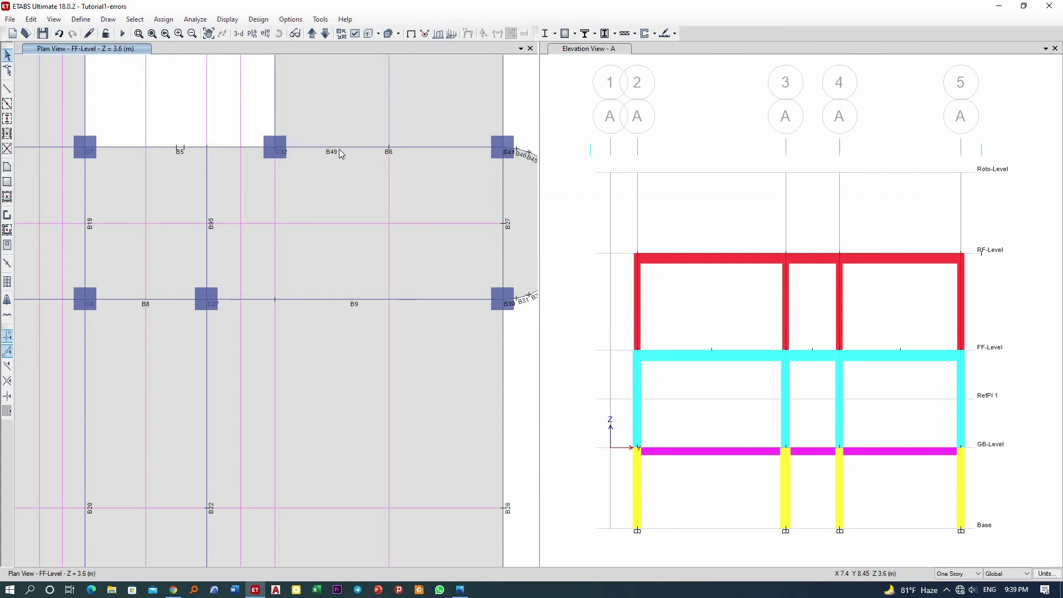
pyautogui.scroll(1, 252, 158)
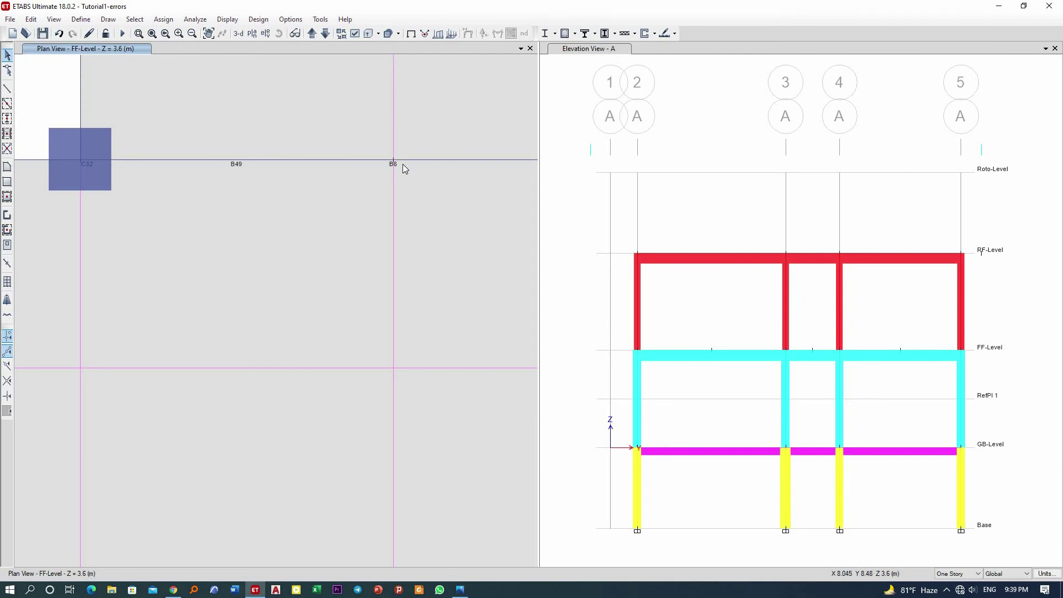
pyautogui.scroll(-2, 311, 185)
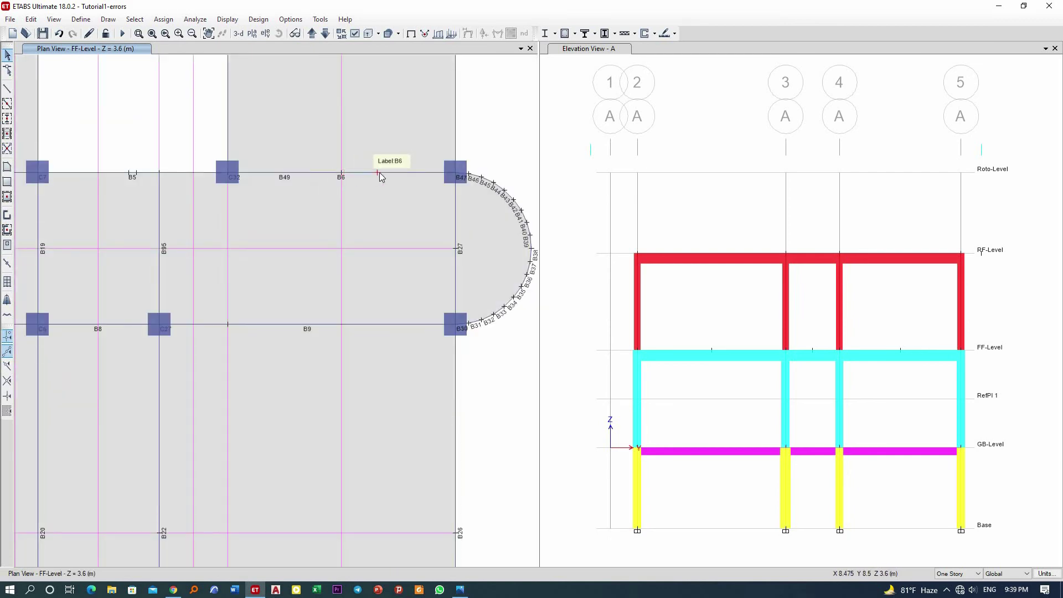
pyautogui.click(380, 176)
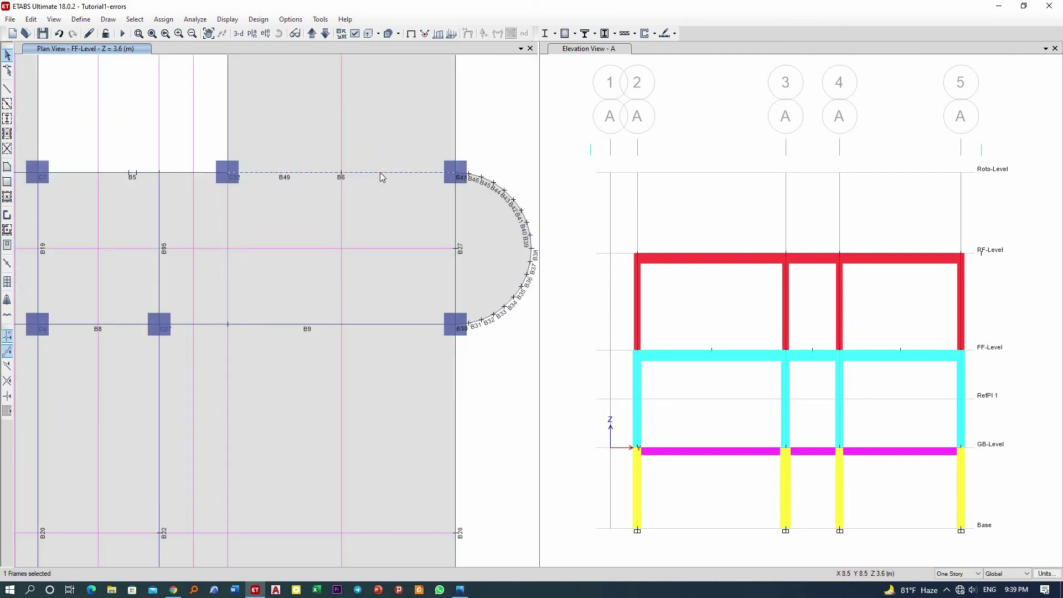
pyautogui.click(292, 174)
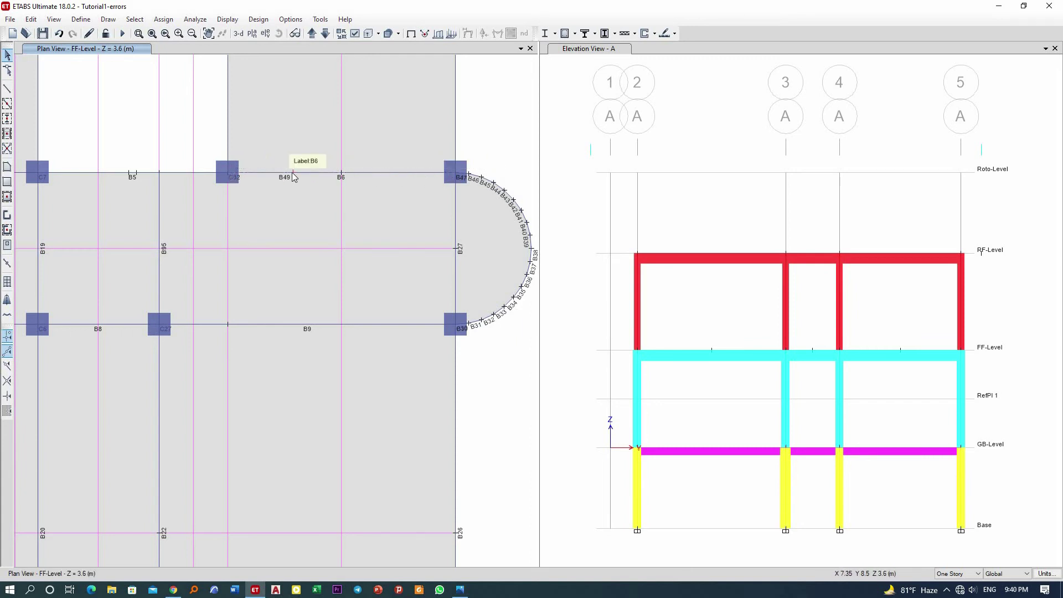
pyautogui.click(290, 175)
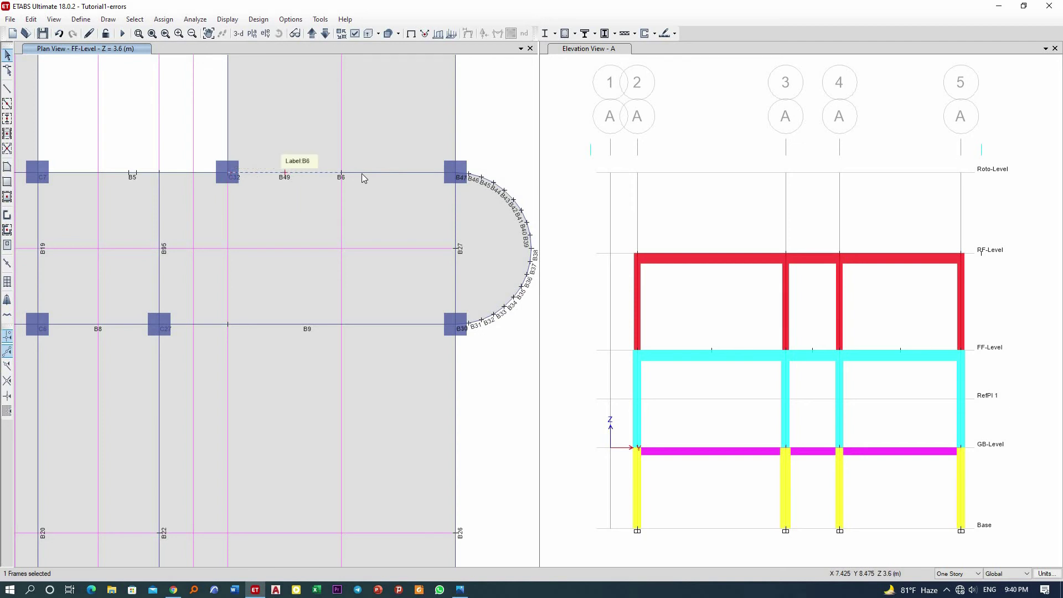
pyautogui.click(300, 172)
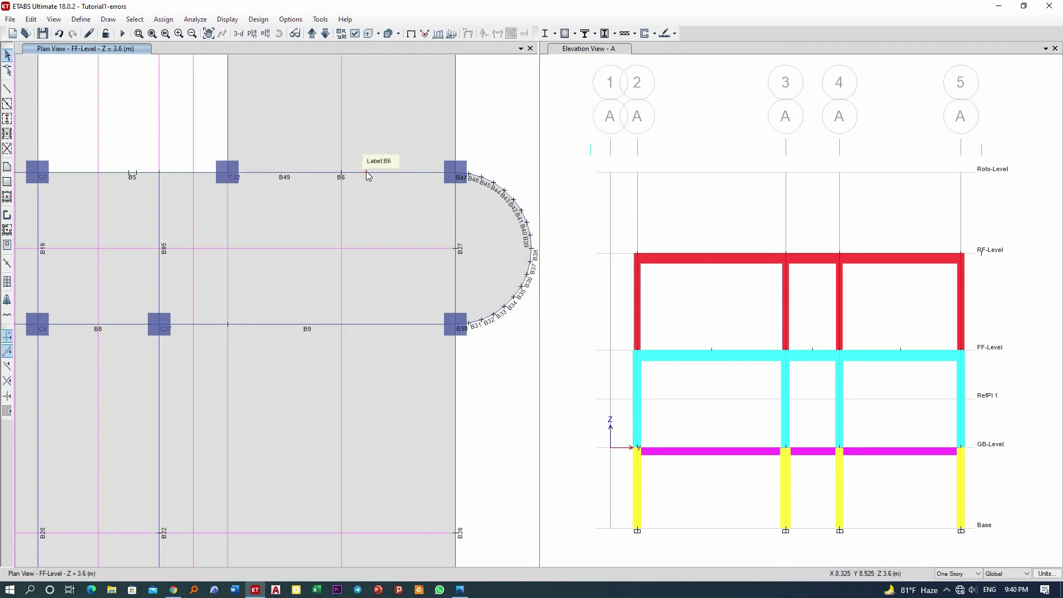
pyautogui.click(441, 173)
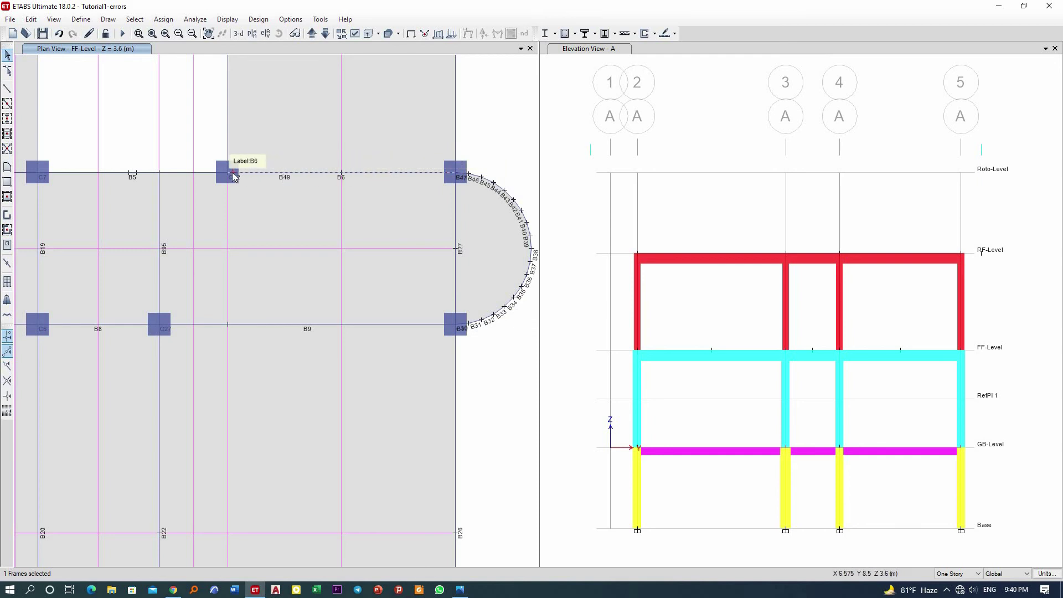
pyautogui.click(390, 173)
pyautogui.click(286, 174)
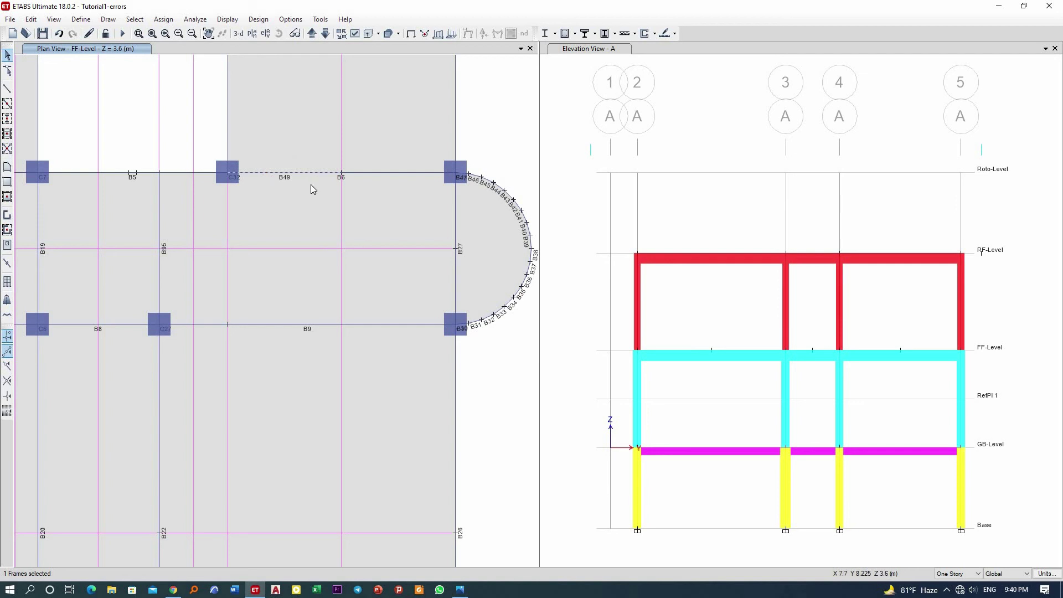
pyautogui.press('Delete')
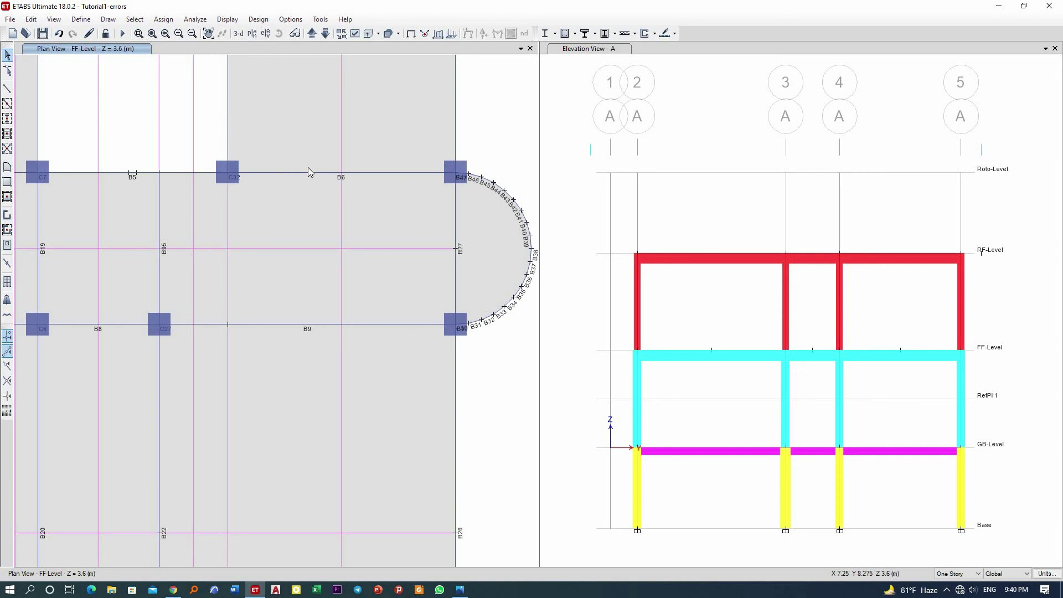
pyautogui.scroll(-5, 370, 150)
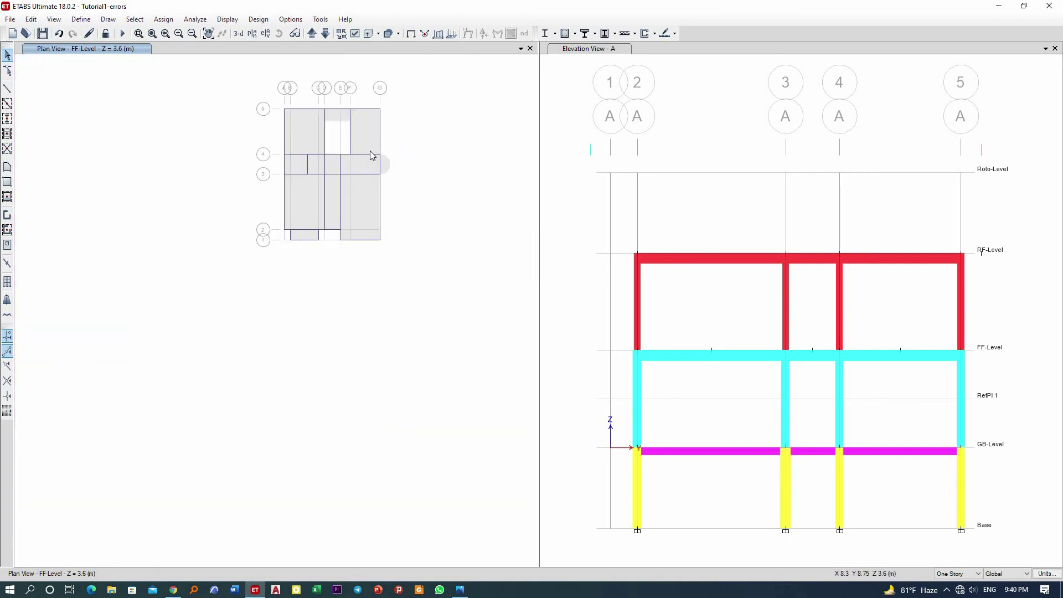
# - After rechecking the warning screenshot, delete beam B50 overlapping B22 between C27 and C26
pyautogui.click(459, 590)
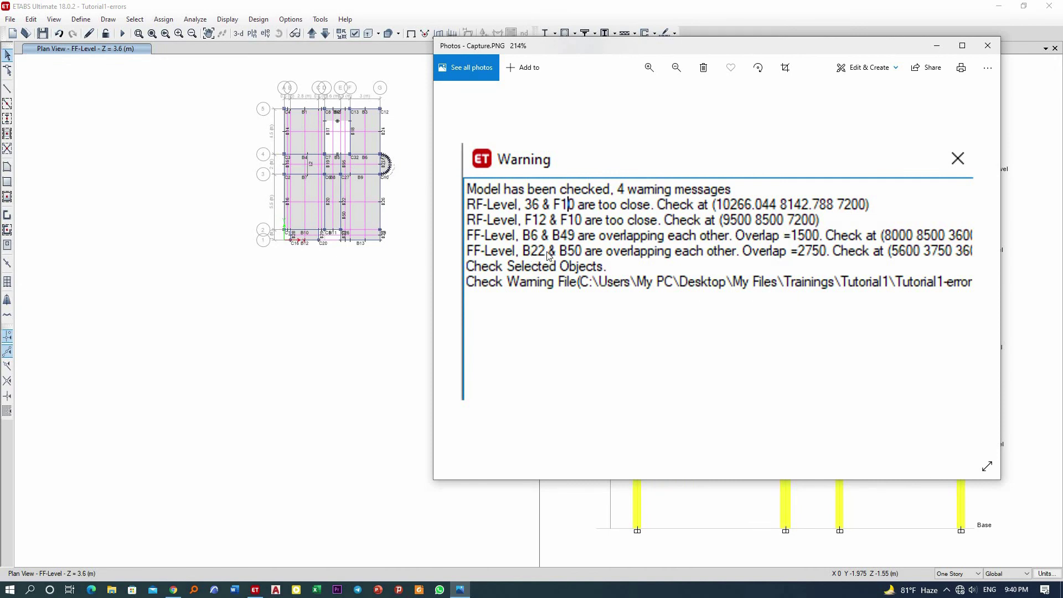
pyautogui.click(408, 283)
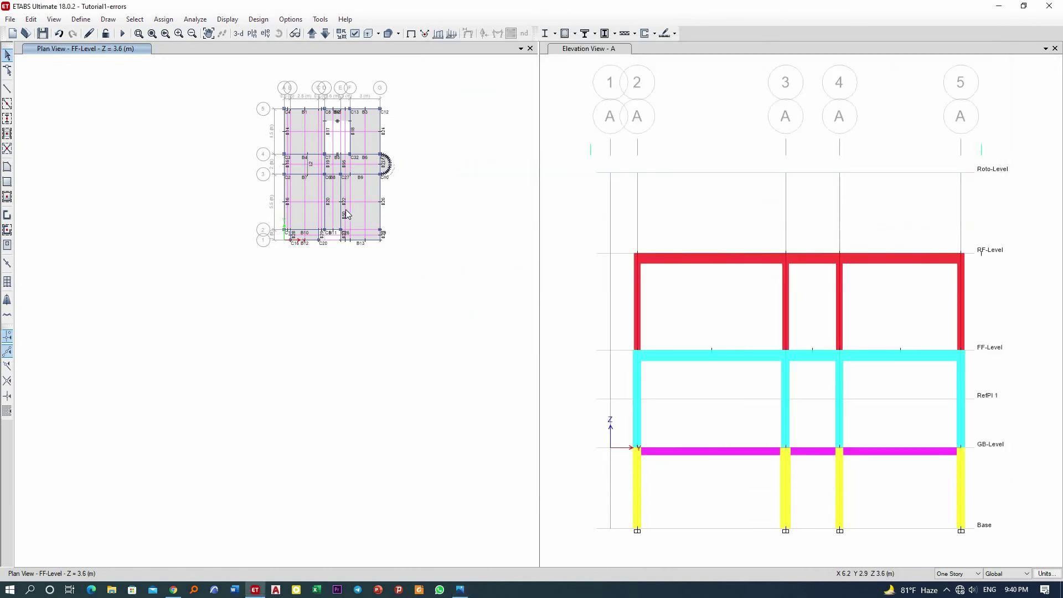
pyautogui.scroll(3, 346, 209)
pyautogui.scroll(3, 349, 222)
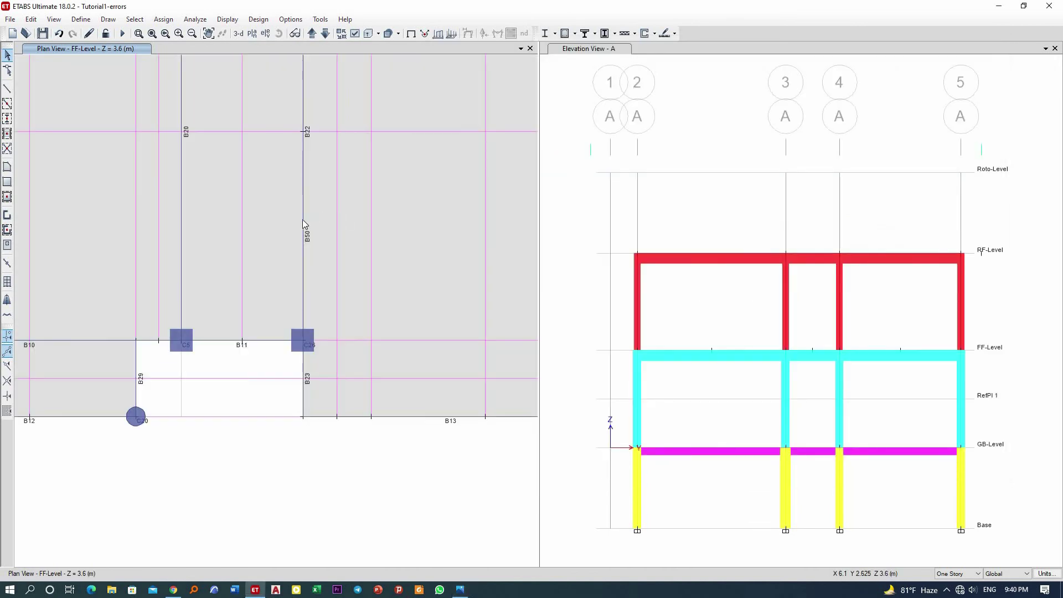
pyautogui.click(302, 182)
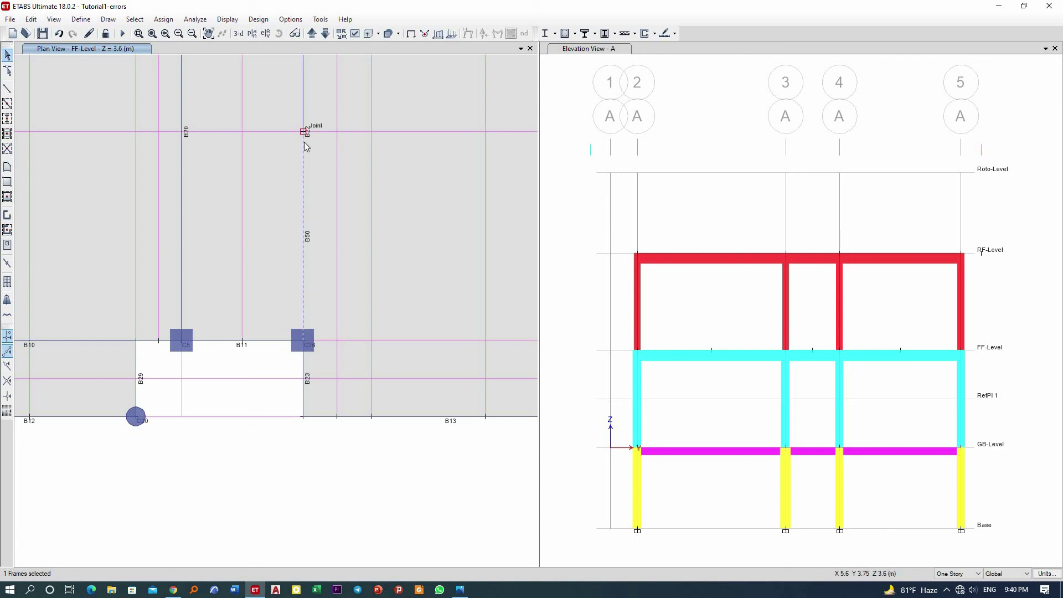
pyautogui.click(304, 328)
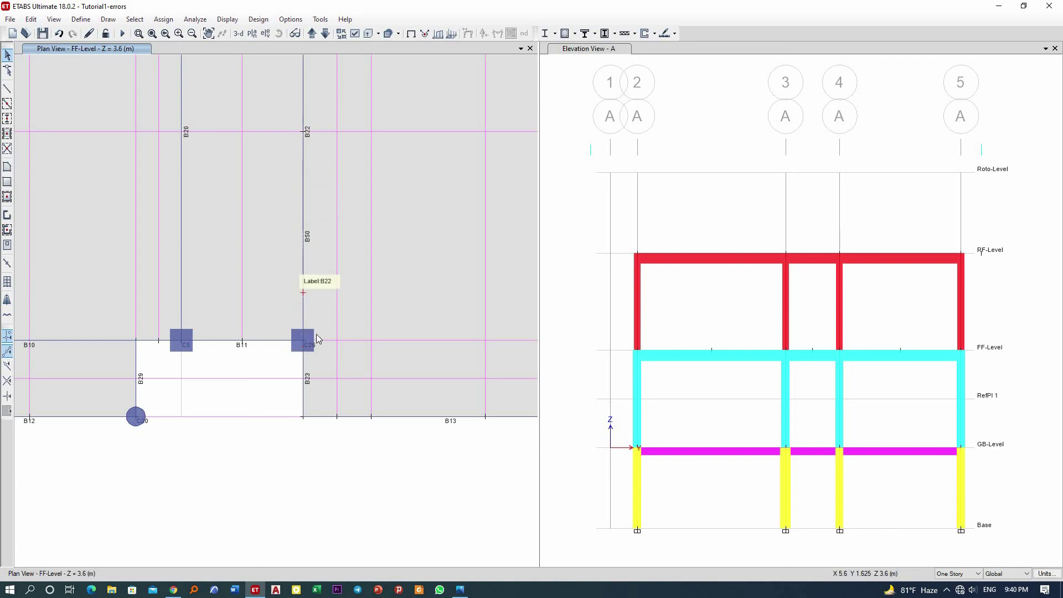
pyautogui.press('F3')
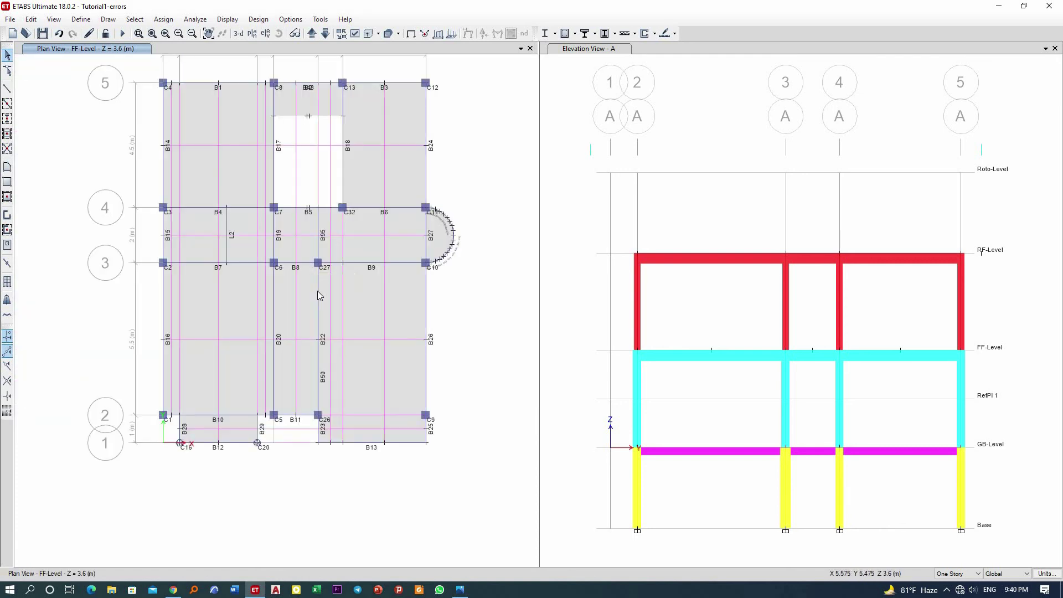
pyautogui.click(318, 291)
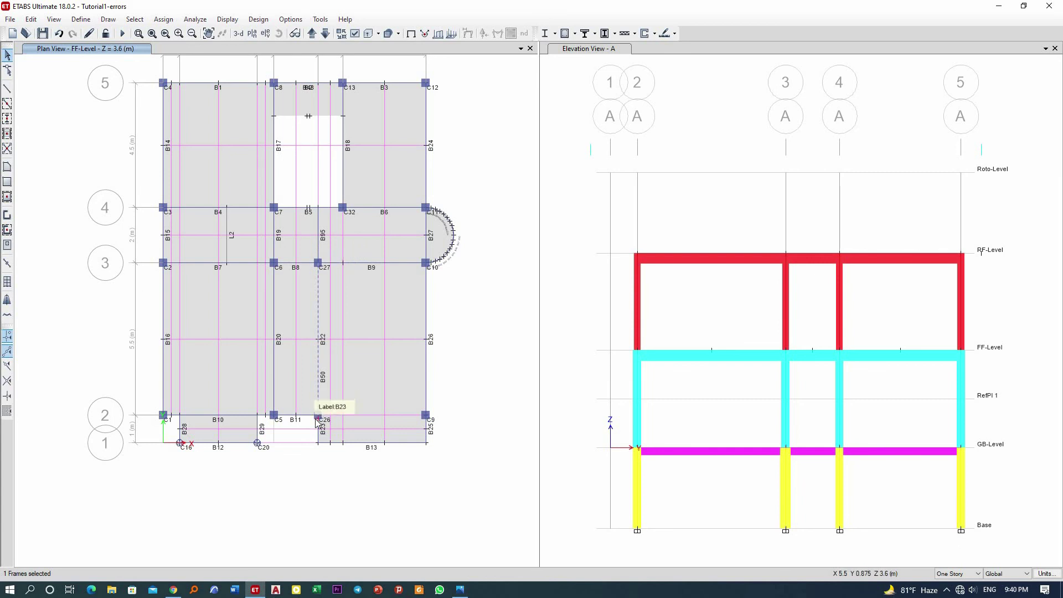
pyautogui.click(318, 345)
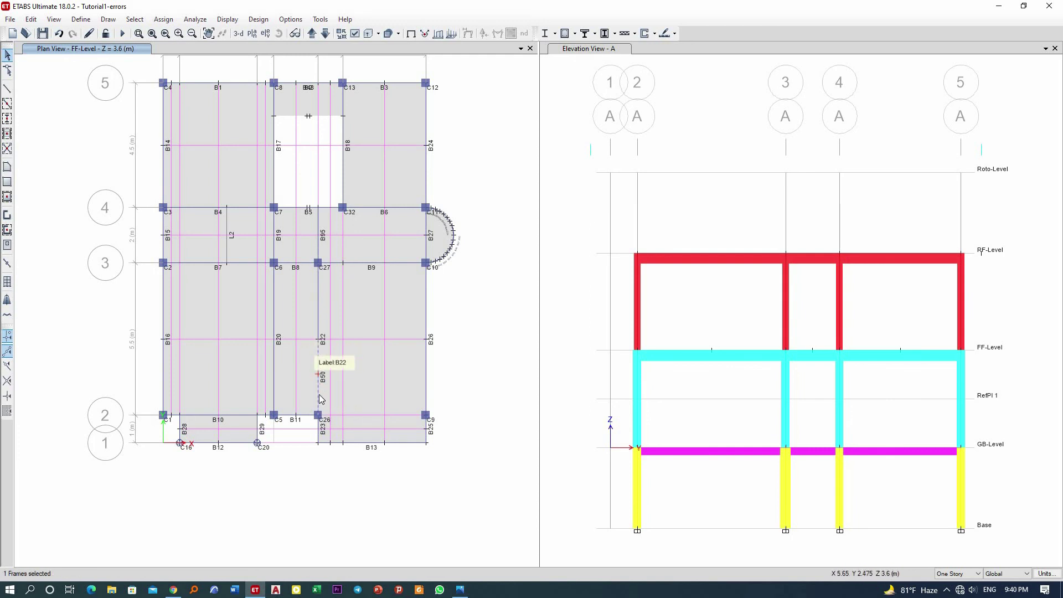
pyautogui.hotkey('ctrl', 'shift', 'c')
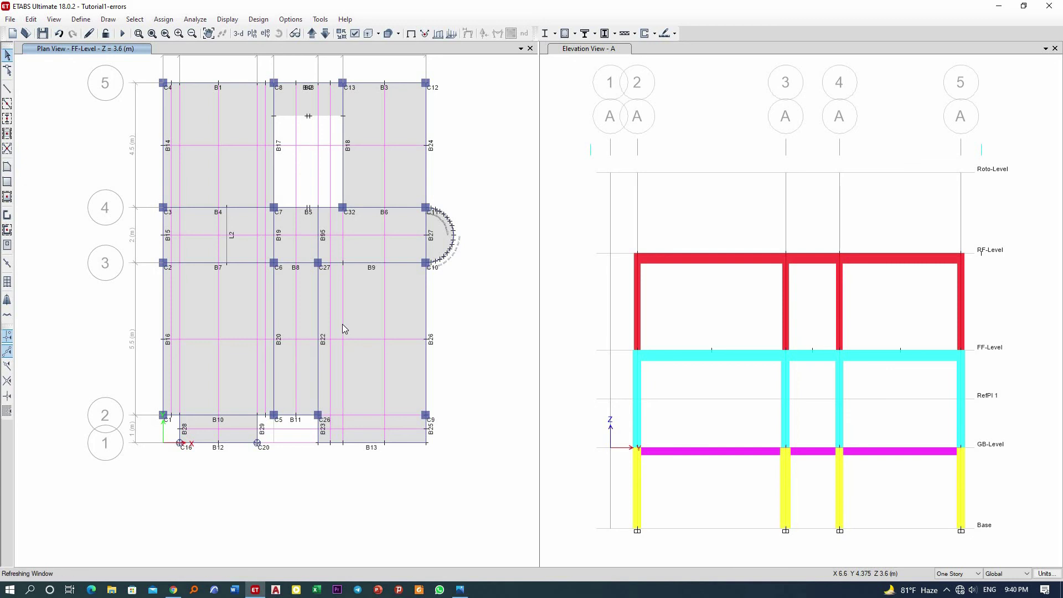
# - Run Check Model with all check options enabled and confirm it reports no warning messages
pyautogui.click(196, 19)
pyautogui.click(353, 171)
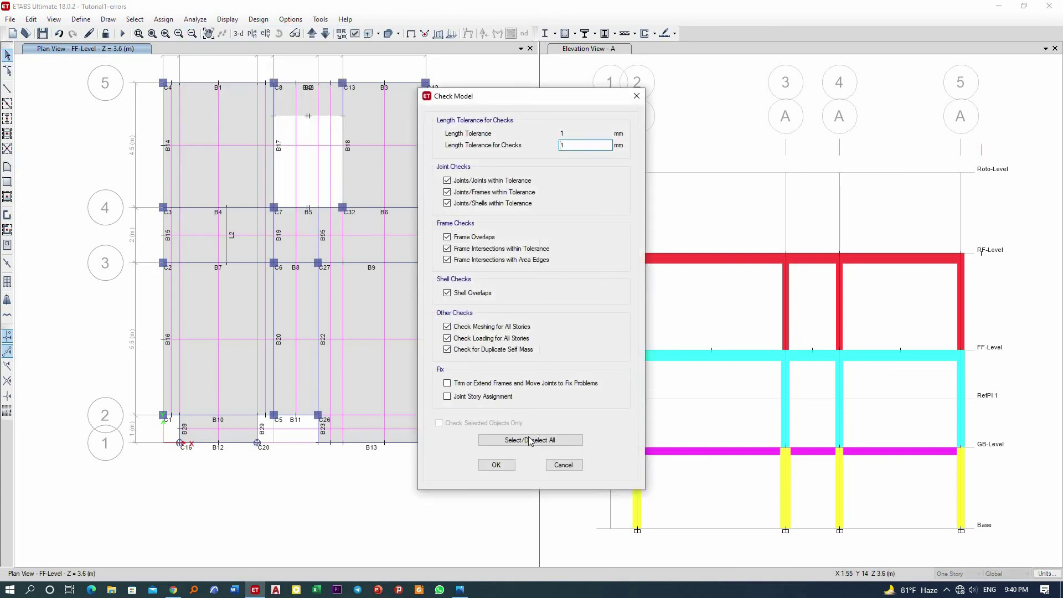
pyautogui.click(528, 440)
pyautogui.click(497, 465)
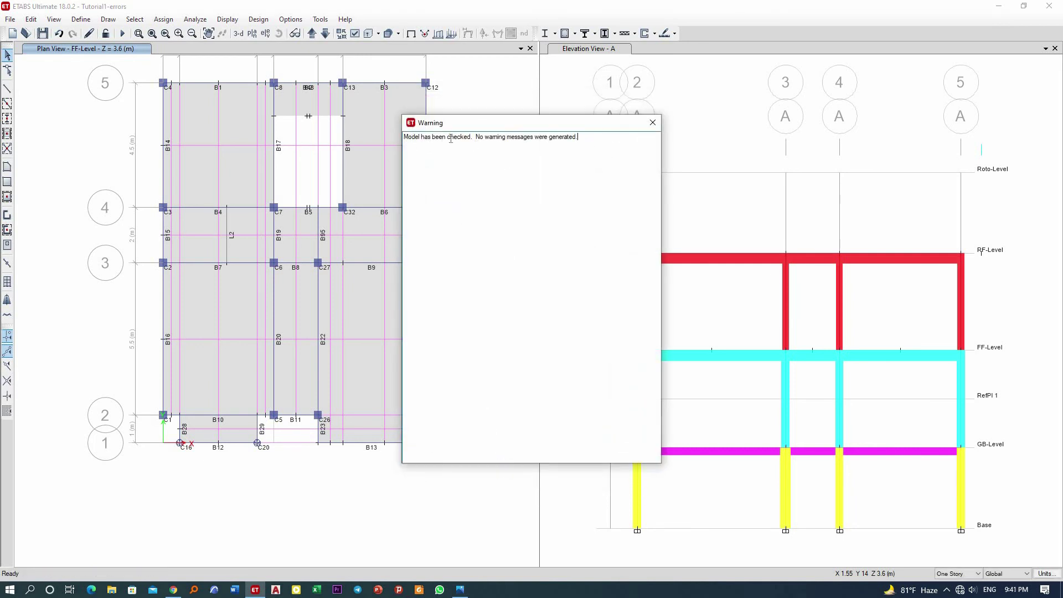
pyautogui.moveTo(486, 137); pyautogui.dragTo(613, 138)
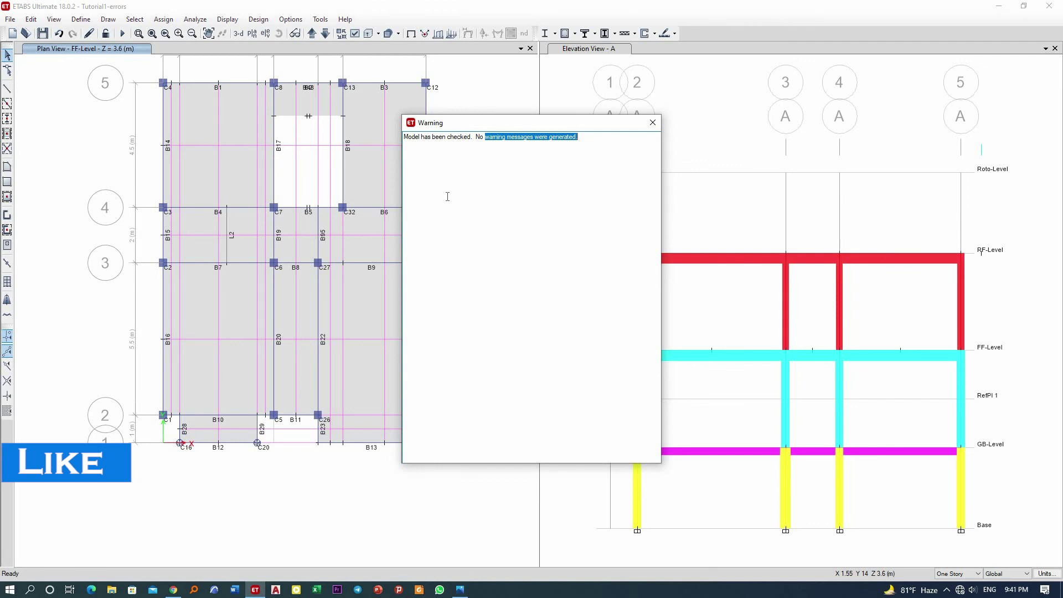
# - Dismiss the clean Warning dialog with Escape to return to the FF-Level plan and elevation
pyautogui.press('Escape')
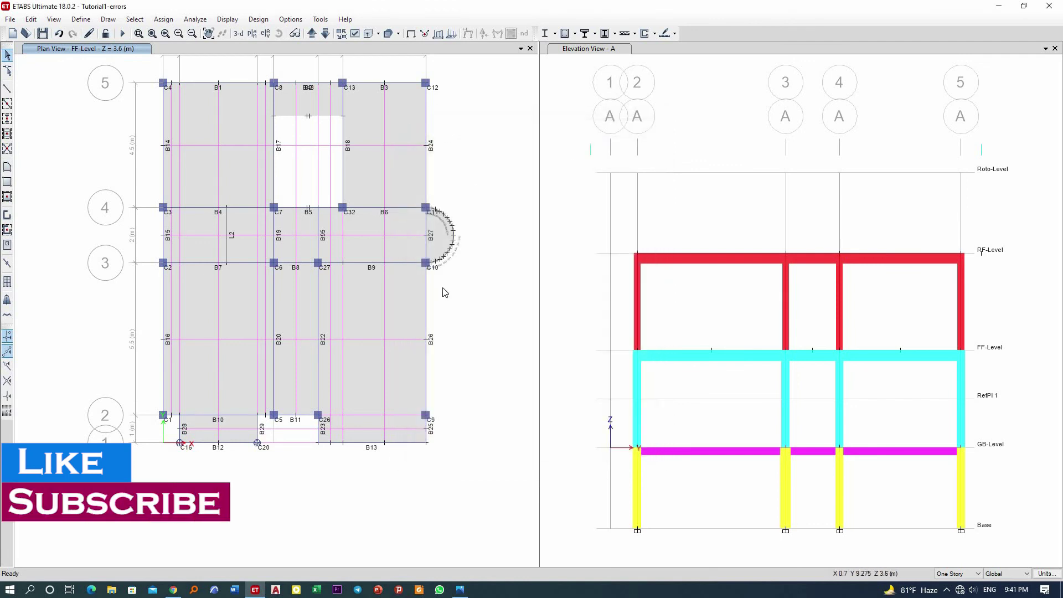